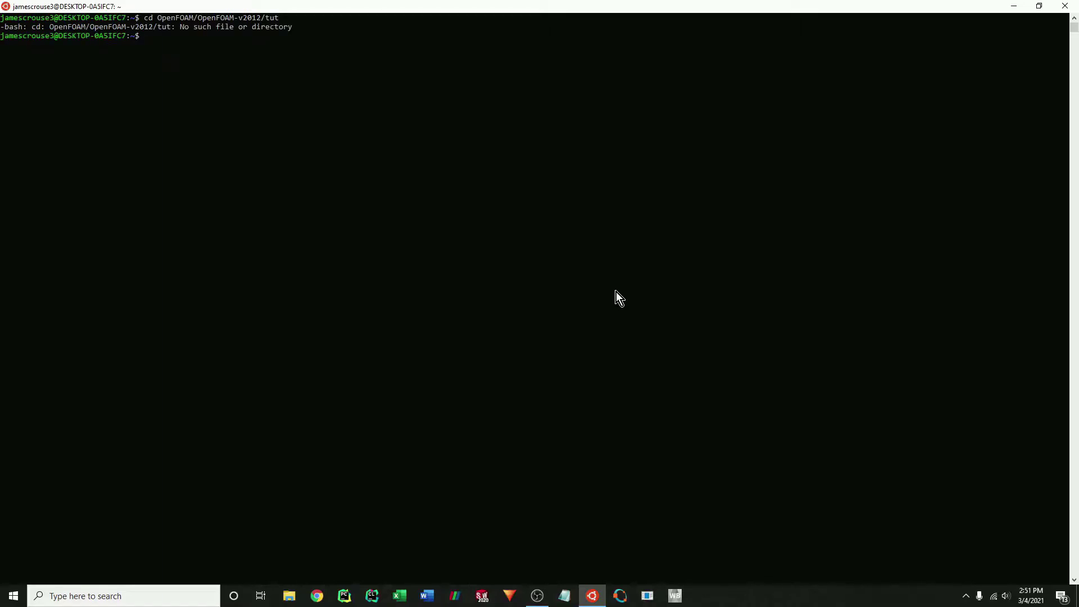
Change into the OpenFOAM-v2012 tutorials directory by recalling the previous cd command
{"action": "key", "text": "Up"}
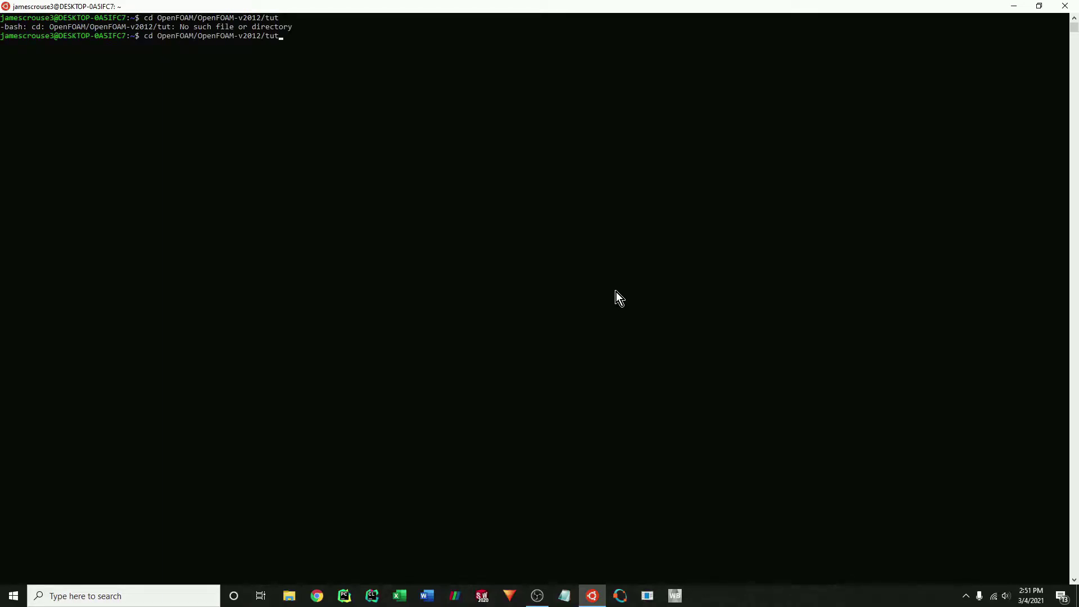
{"action": "key", "text": "Tab"}
{"action": "key", "text": "Return"}
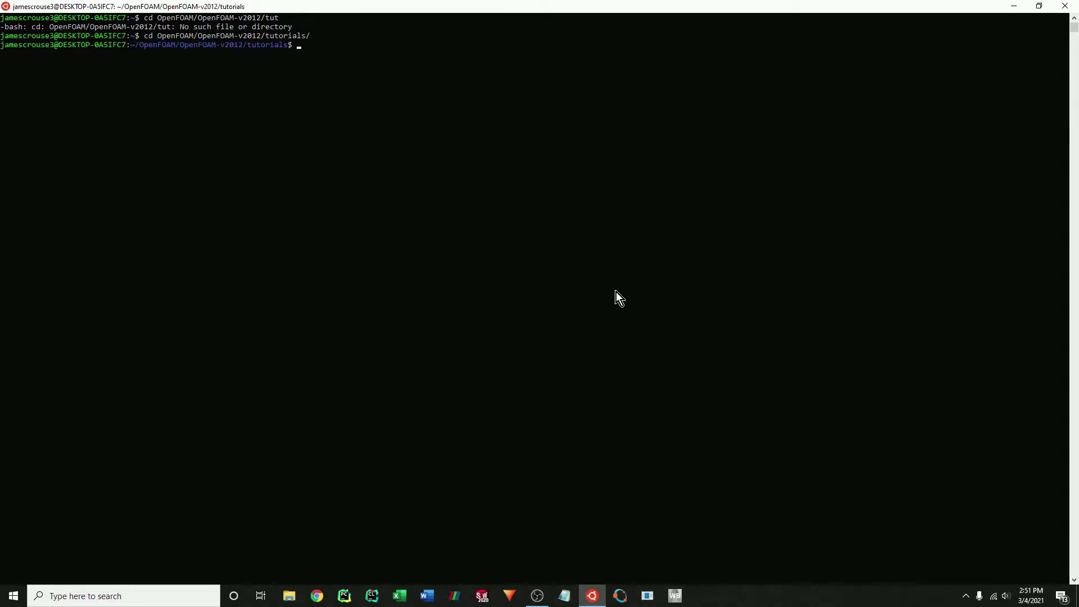
Run explorer.exe . to open the tutorials folder in File Explorer
{"action": "type", "text": "explorer.exe ."}
{"action": "key", "text": "Return"}
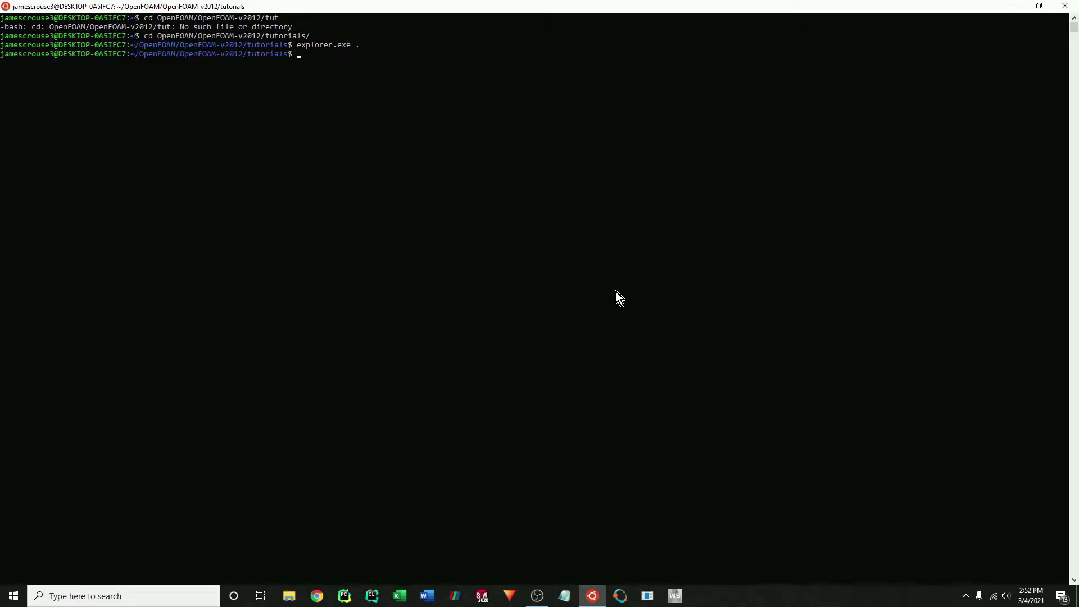
Enlarge the Explorer window and select video_mesh.msh in the meshes folder
{"action": "left_click_drag", "start_coordinate": [356, 188], "coordinate": [478, 84]}
{"action": "left_click_drag", "start_coordinate": [706, 378], "coordinate": [881, 484]}
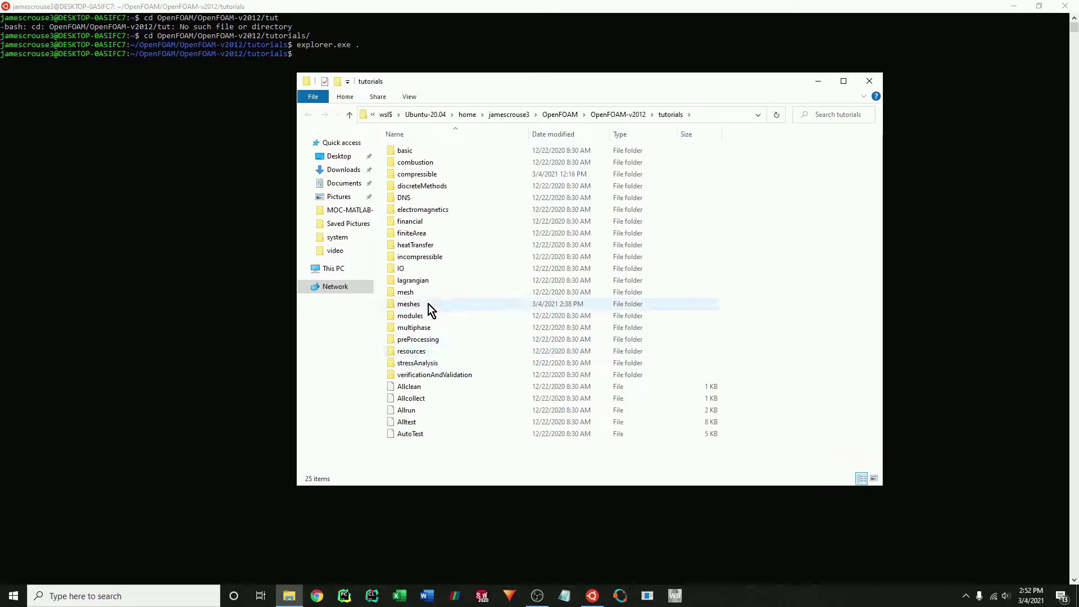
{"action": "double_click", "coordinate": [409, 304]}
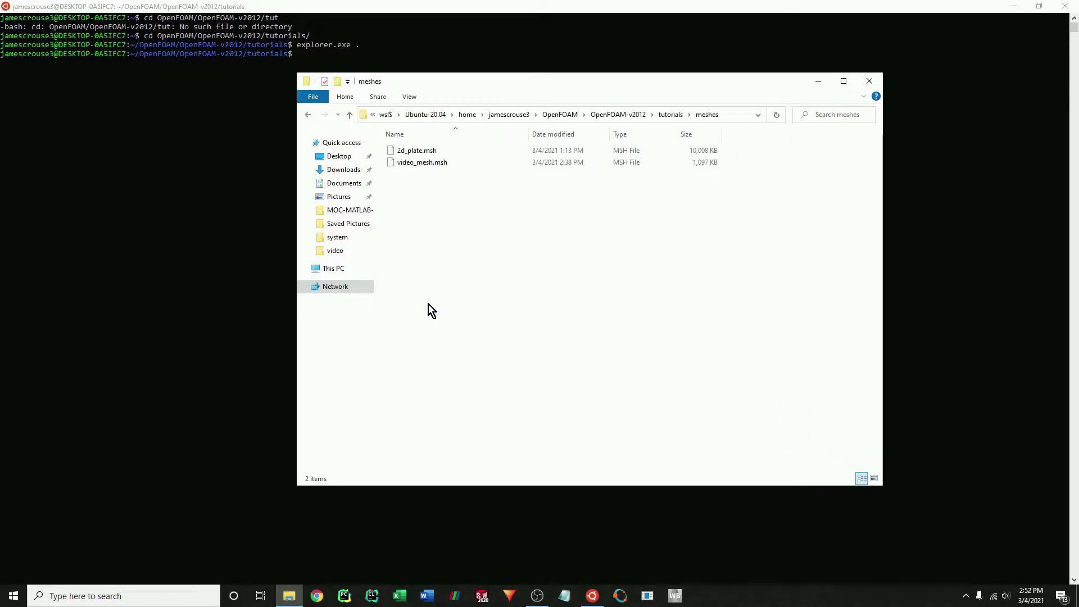
{"action": "left_click", "coordinate": [439, 159]}
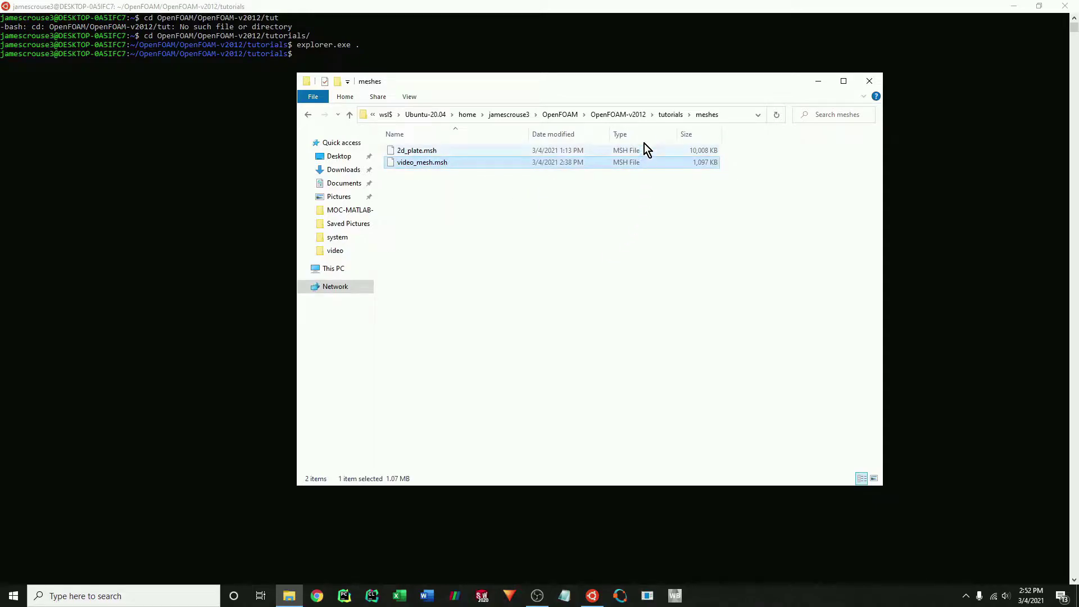
Paste video_mesh.msh into compressible/sonicFoam/RAS and place Explorer beside the terminal
{"action": "left_click", "coordinate": [668, 114]}
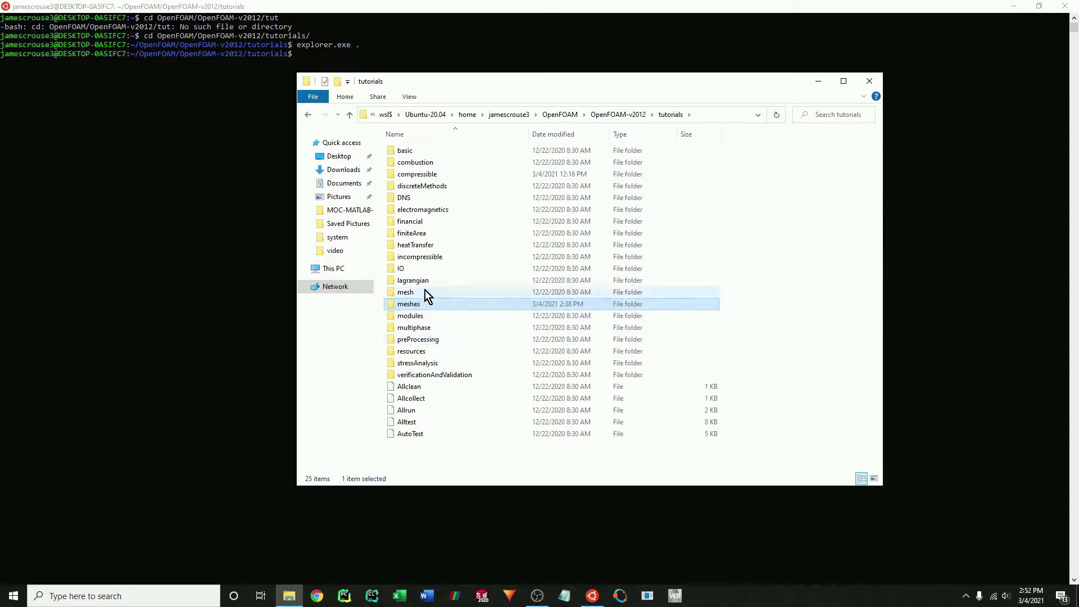
{"action": "double_click", "coordinate": [436, 175]}
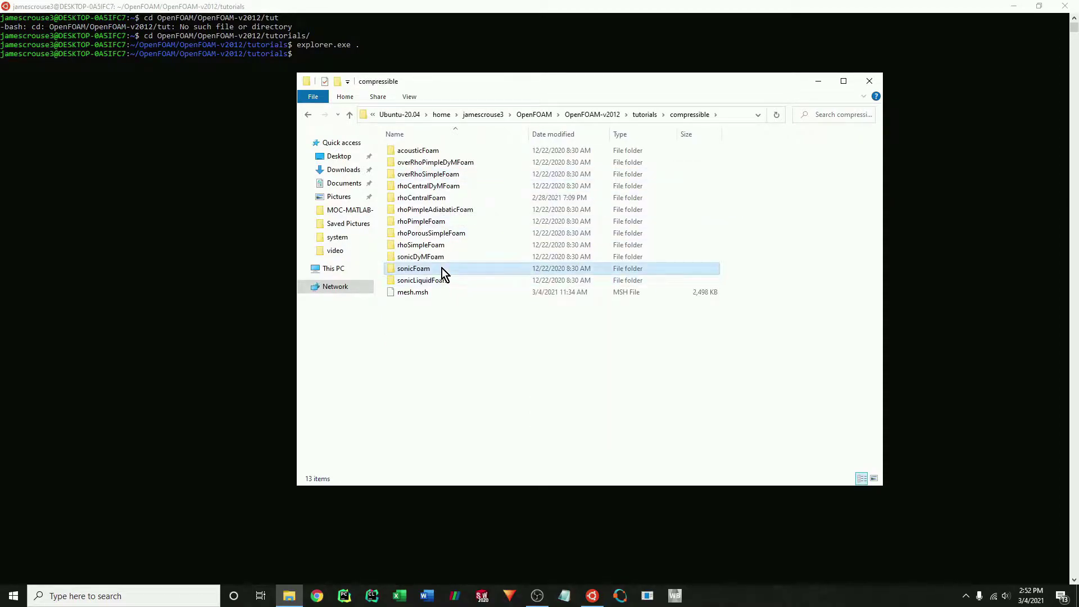
{"action": "double_click", "coordinate": [441, 269]}
{"action": "double_click", "coordinate": [456, 163]}
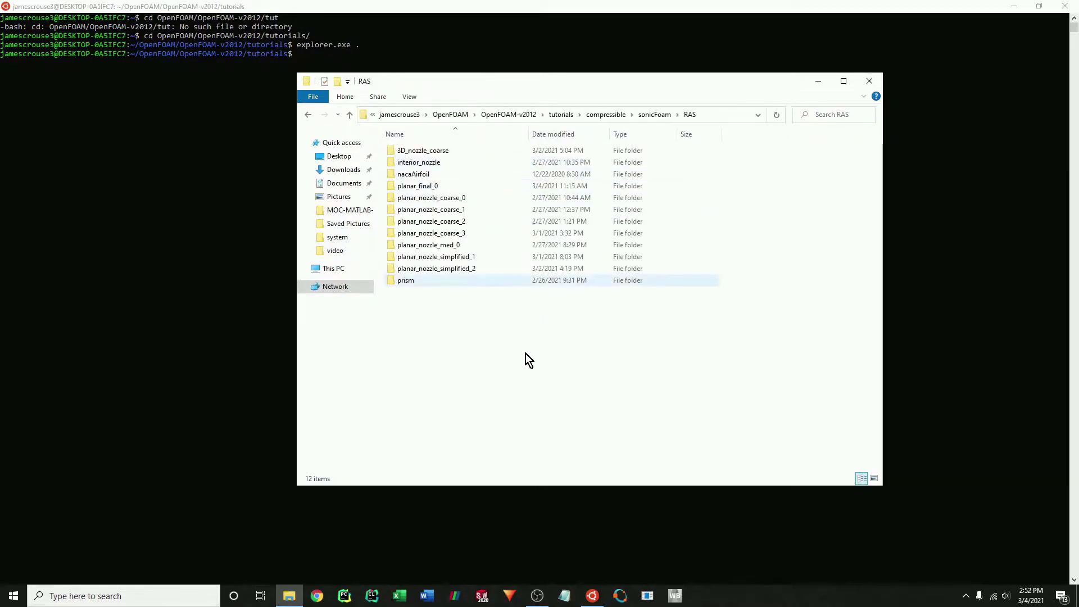
{"action": "key", "text": "v"}
{"action": "left_click", "coordinate": [545, 382]}
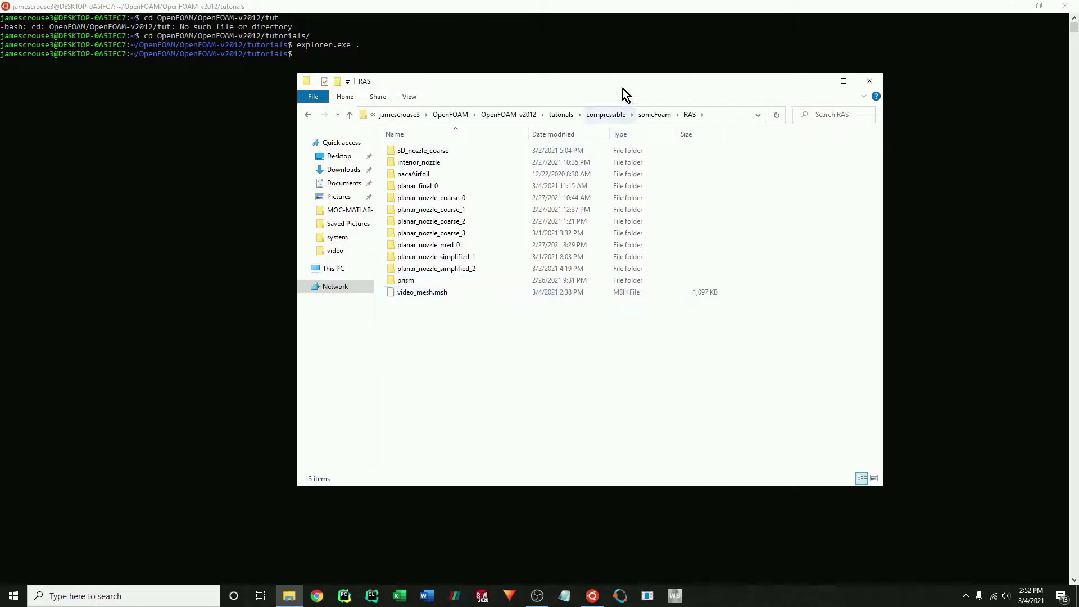
{"action": "left_click_drag", "start_coordinate": [622, 89], "coordinate": [0, 151]}
{"action": "left_click", "coordinate": [703, 186]}
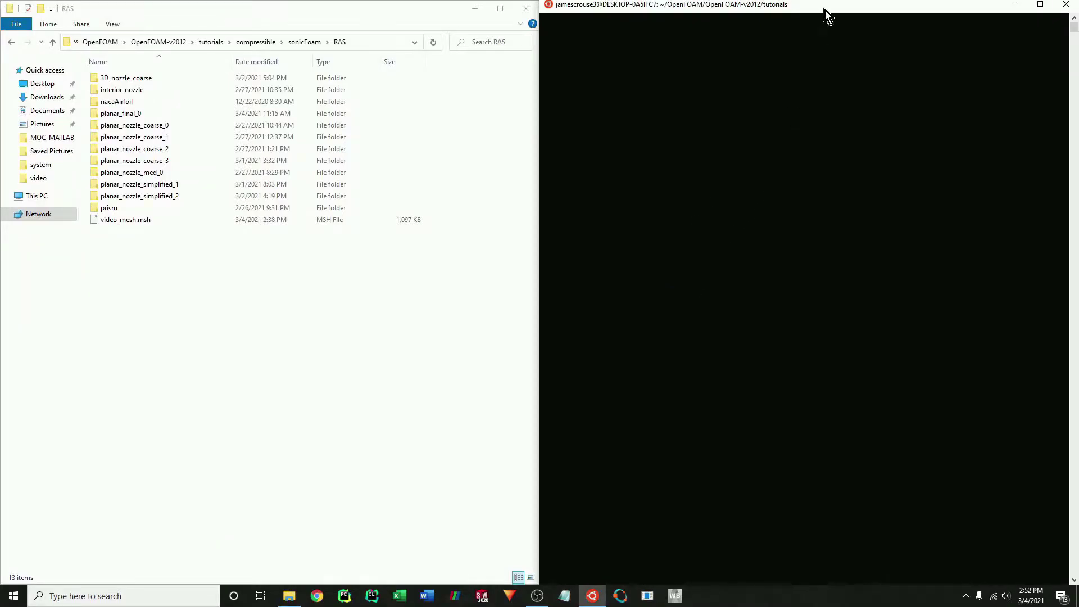
Cd the terminal into compressible/sonicFoam and browse Explorer to the prism case's 0 folder
{"action": "left_click_drag", "start_coordinate": [825, 10], "coordinate": [1076, 106]}
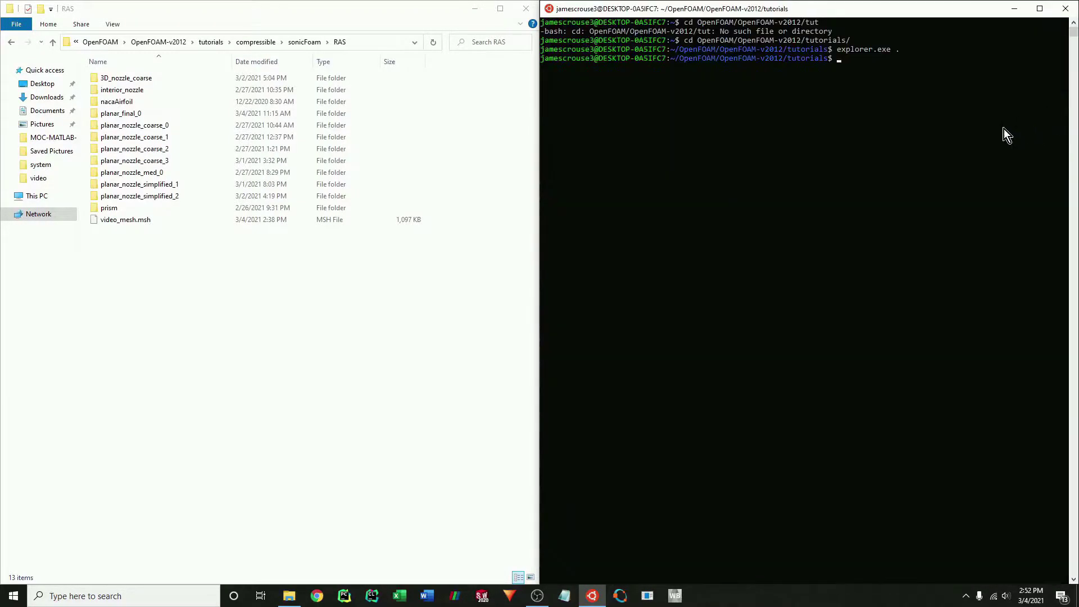
{"action": "left_click", "coordinate": [672, 197]}
{"action": "type", "text": "cd com"}
{"action": "key", "text": "Tab"}
{"action": "type", "text": "sonicF"}
{"action": "key", "text": "Tab"}
{"action": "key", "text": "Return"}
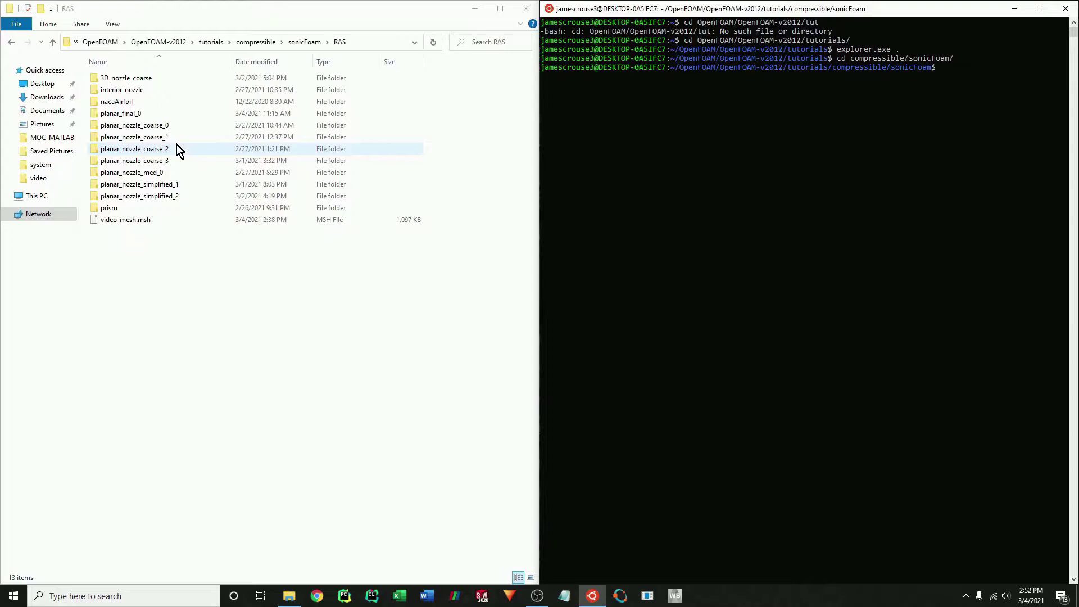
{"action": "double_click", "coordinate": [150, 208]}
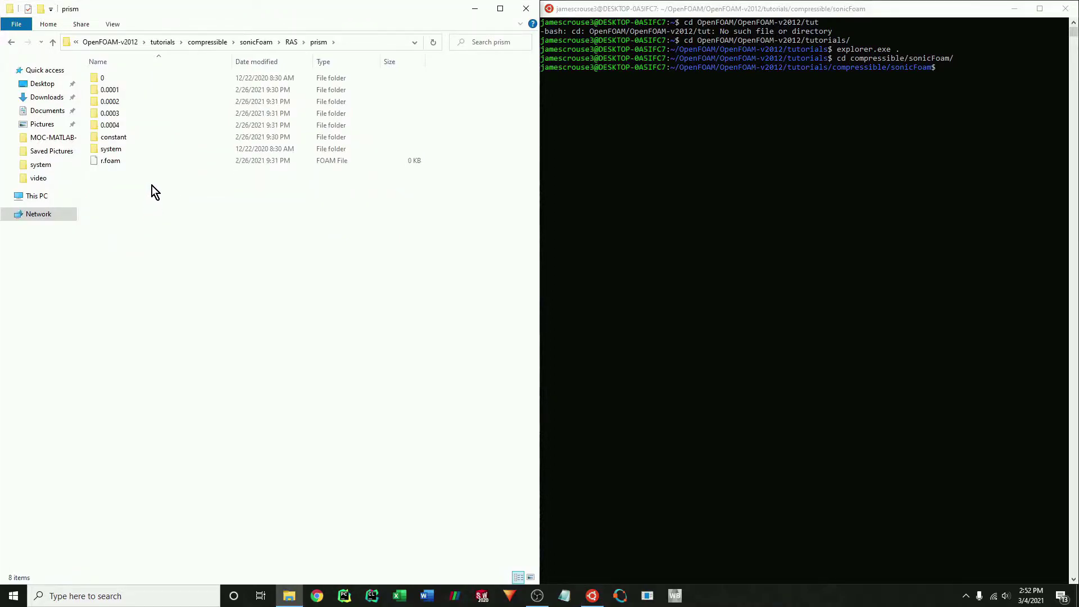
{"action": "double_click", "coordinate": [141, 79]}
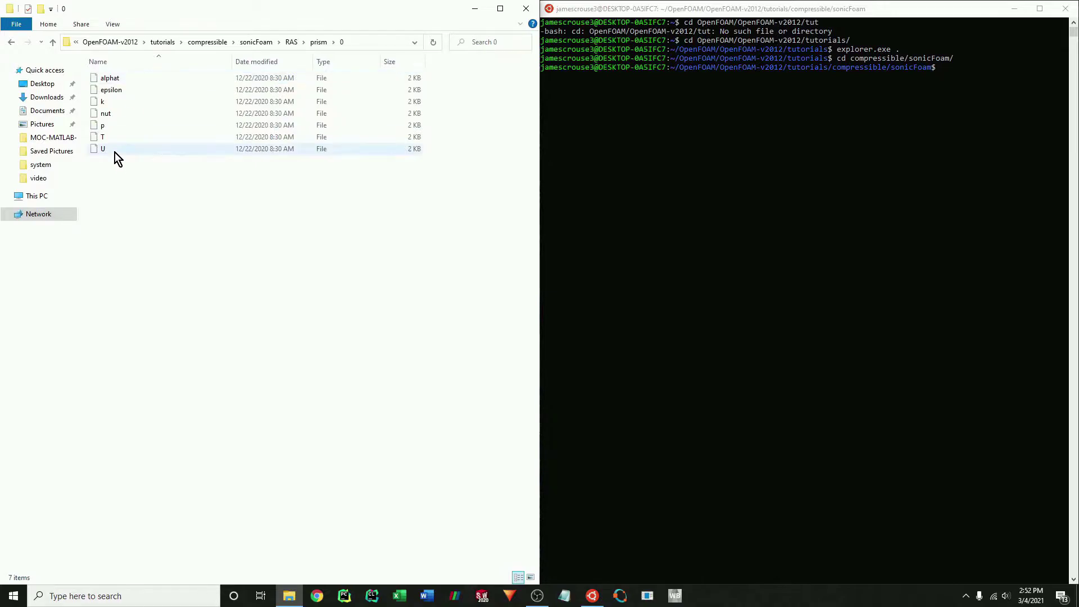
{"action": "left_click", "coordinate": [138, 152]}
{"action": "double_click", "coordinate": [138, 153]}
{"action": "double_click", "coordinate": [491, 285]}
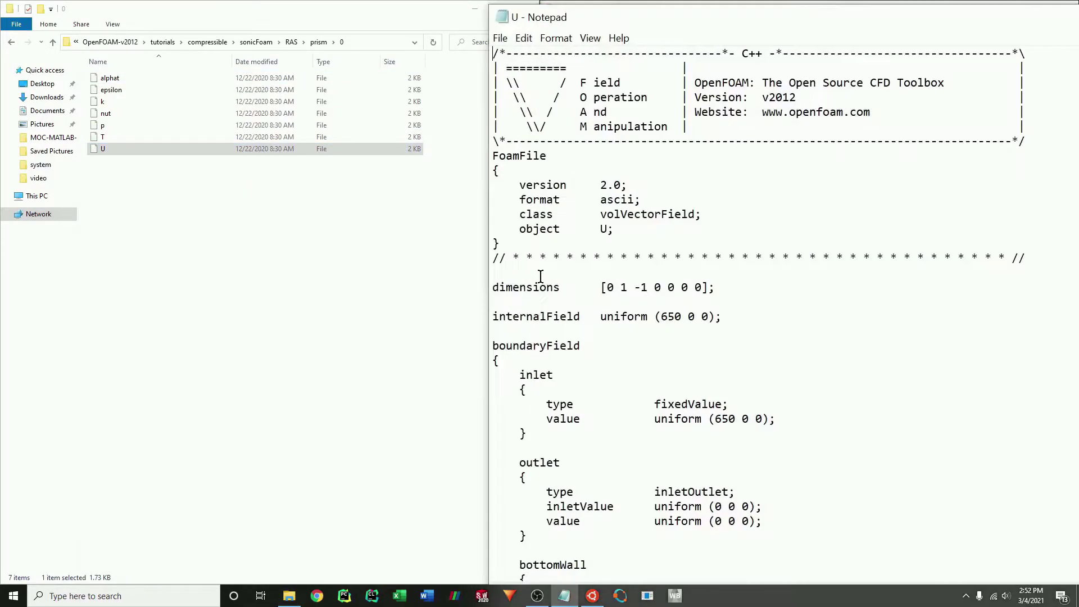
{"action": "left_click_drag", "start_coordinate": [771, 17], "coordinate": [631, 2]}
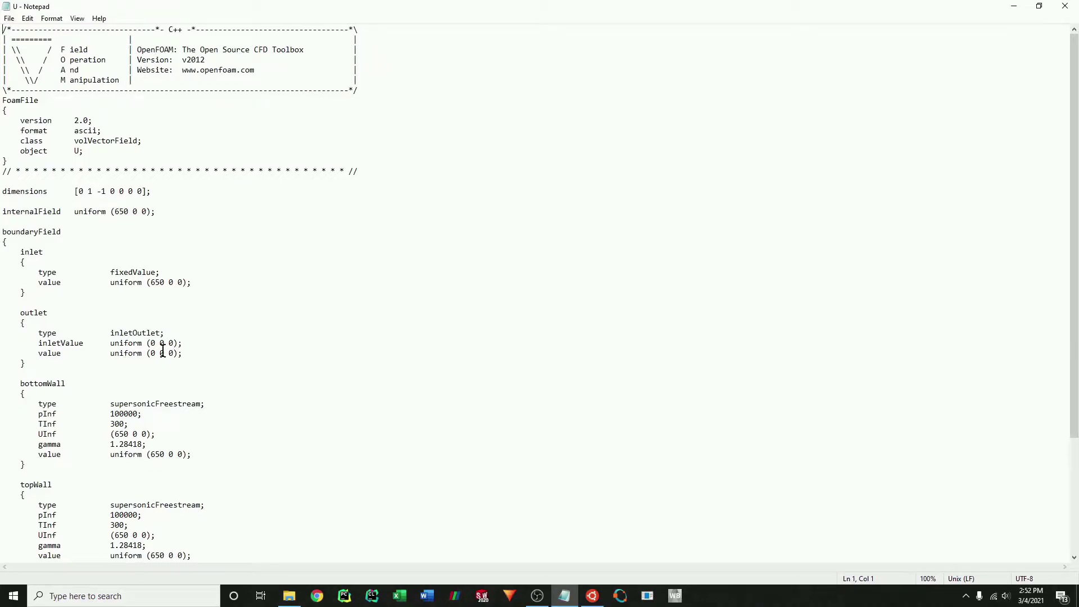
{"action": "scroll", "coordinate": [163, 351], "scroll_direction": "down", "scroll_amount": 5}
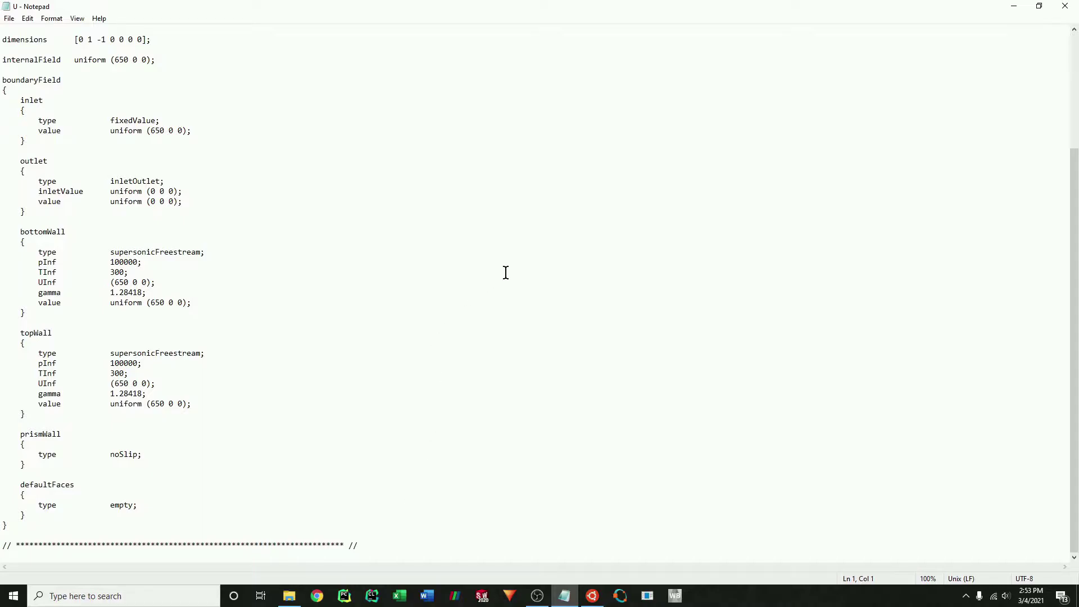
Review prism's constant/thermophysicalProperties in Notepad, then return Explorer to the RAS folder
{"action": "left_click", "coordinate": [1060, 7]}
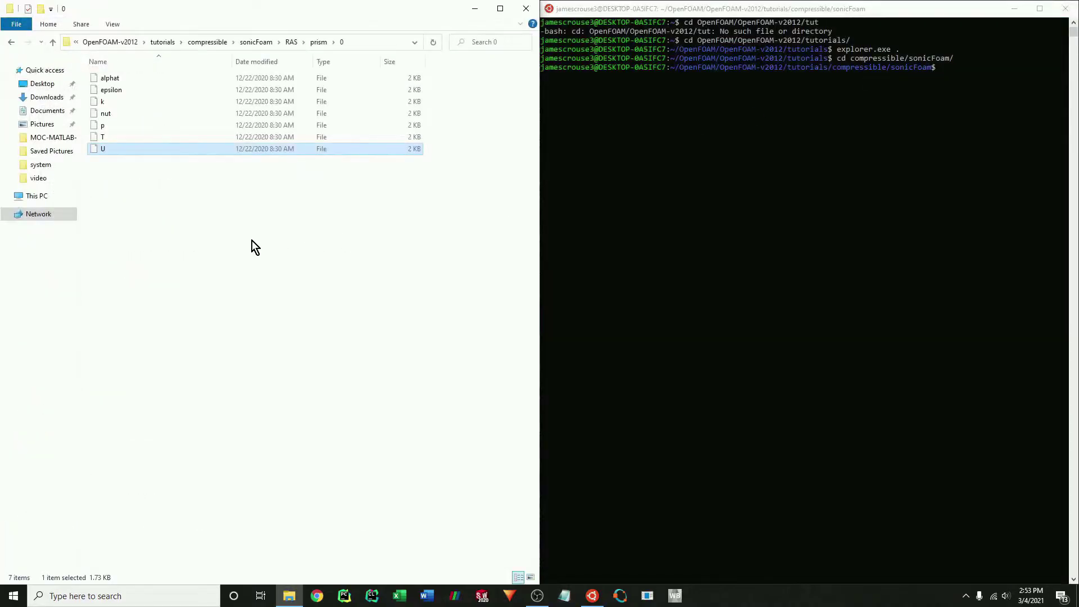
{"action": "key", "text": "BackSpace"}
{"action": "double_click", "coordinate": [162, 140]}
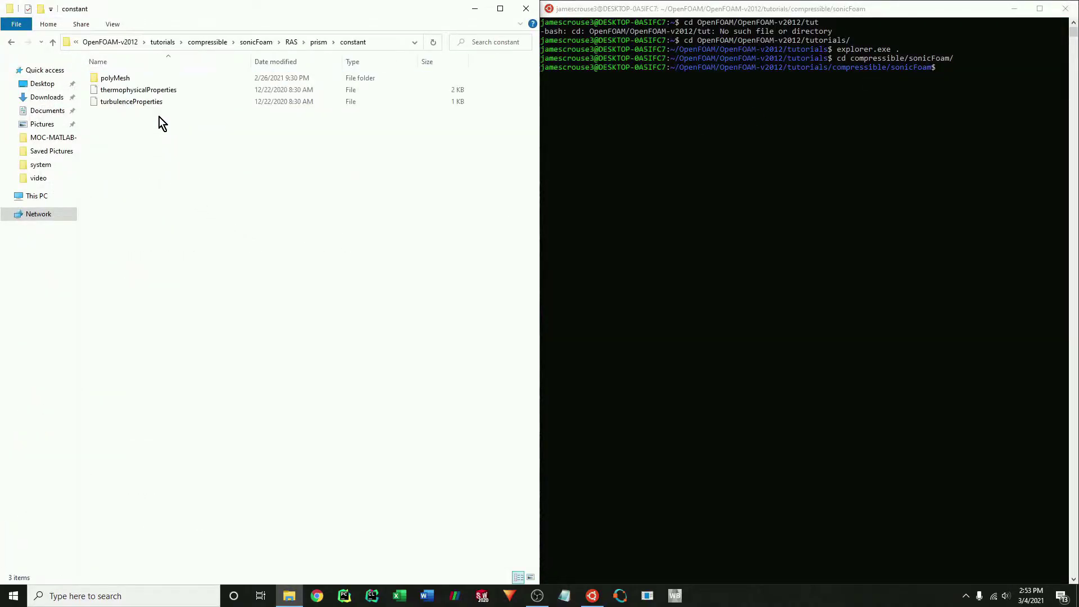
{"action": "double_click", "coordinate": [159, 96]}
{"action": "left_click", "coordinate": [557, 289]}
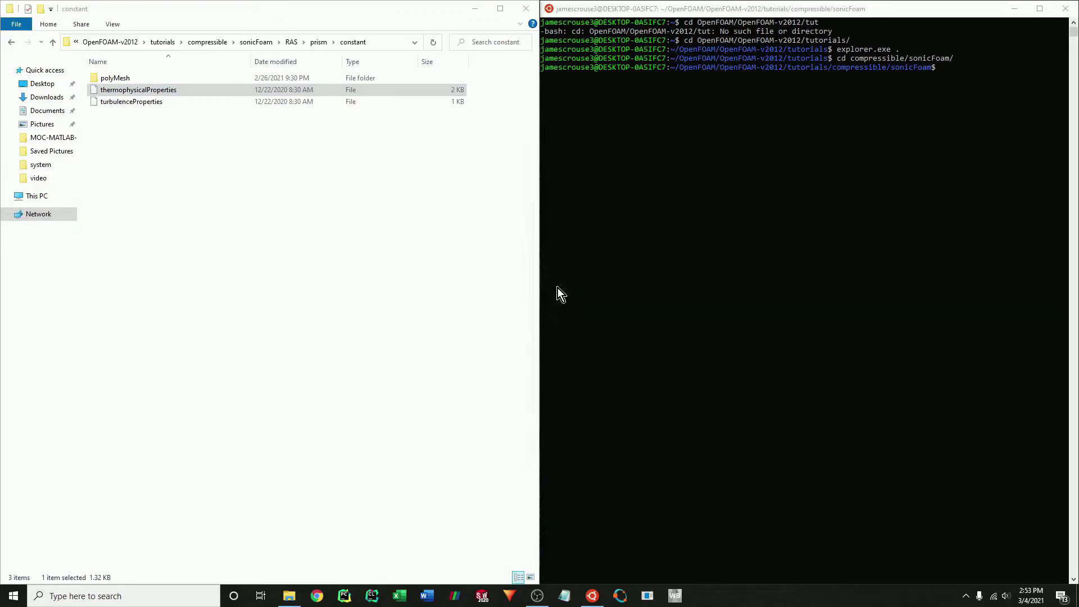
{"action": "double_click", "coordinate": [736, 17]}
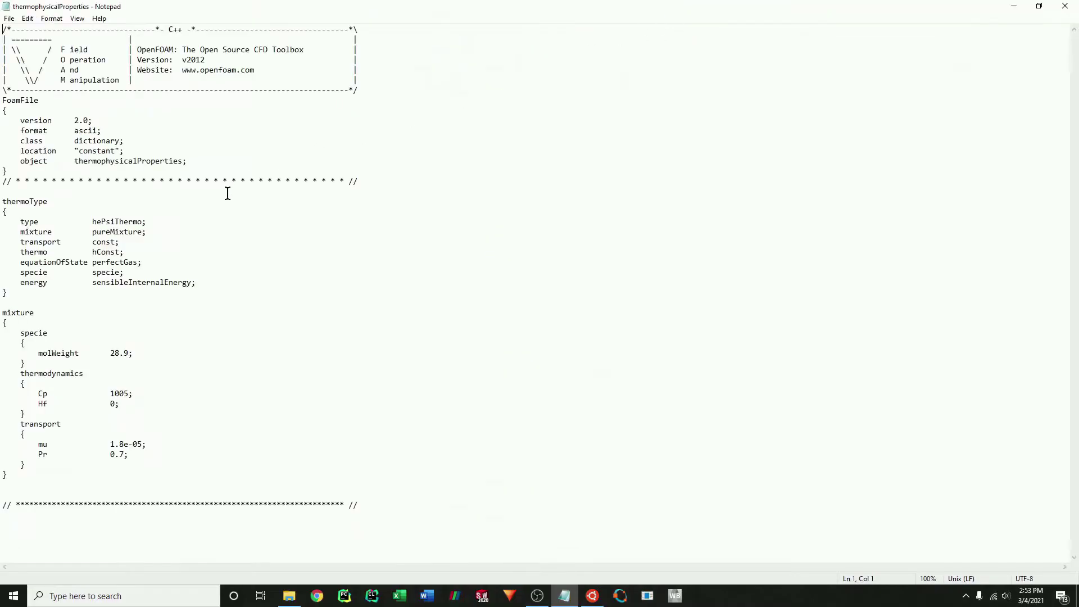
{"action": "left_click", "coordinate": [1071, 7]}
{"action": "left_click", "coordinate": [318, 41]}
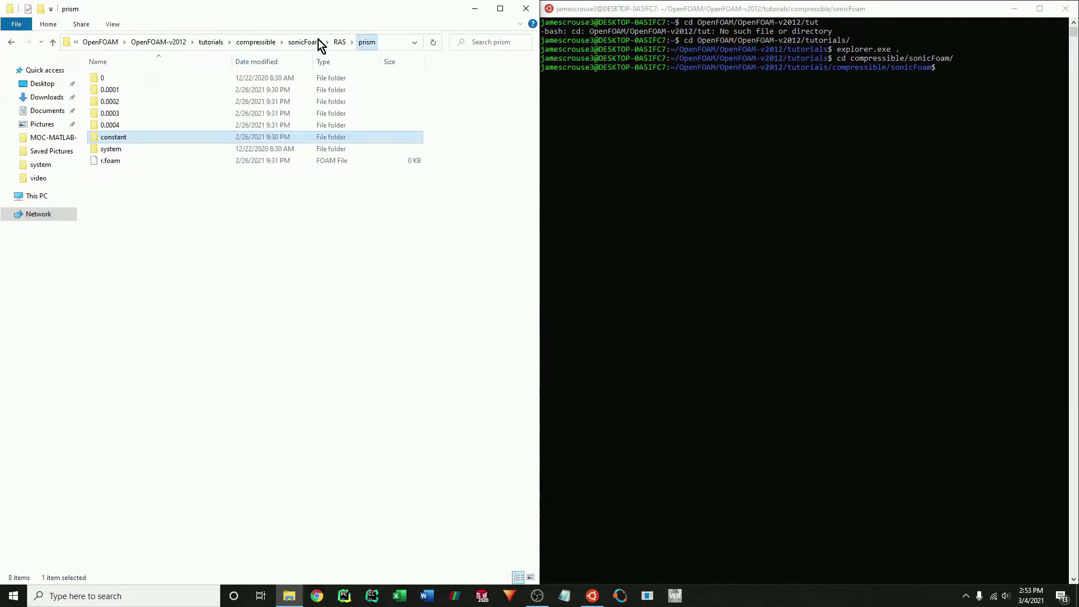
{"action": "left_click", "coordinate": [339, 43]}
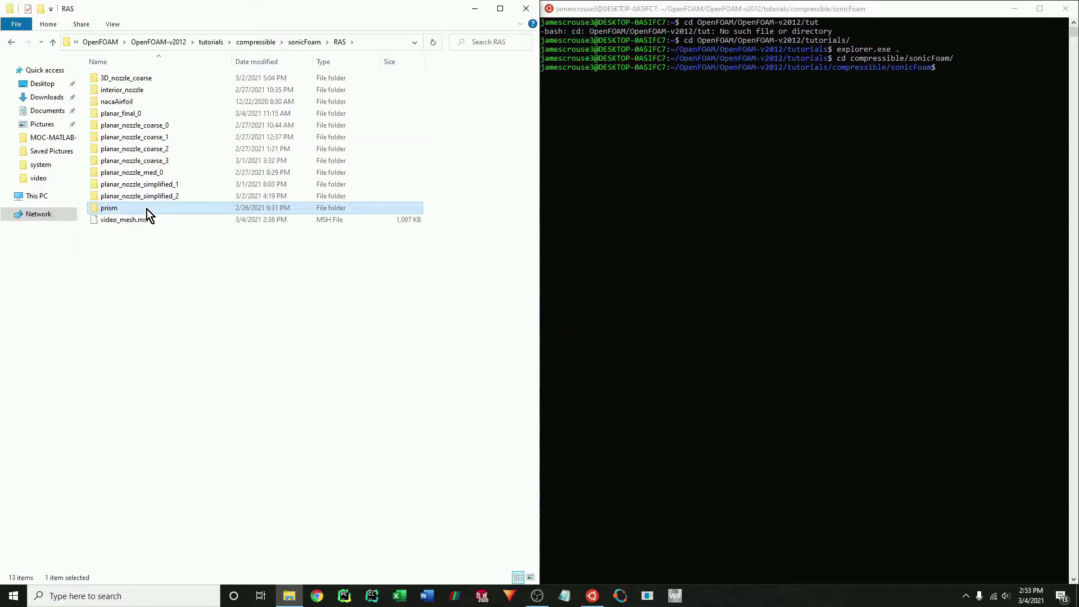
Duplicate the prism case as nozzle_video and move video_mesh.msh into it
{"action": "key", "text": "ctrl+c"}
{"action": "key", "text": "ctrl+v"}
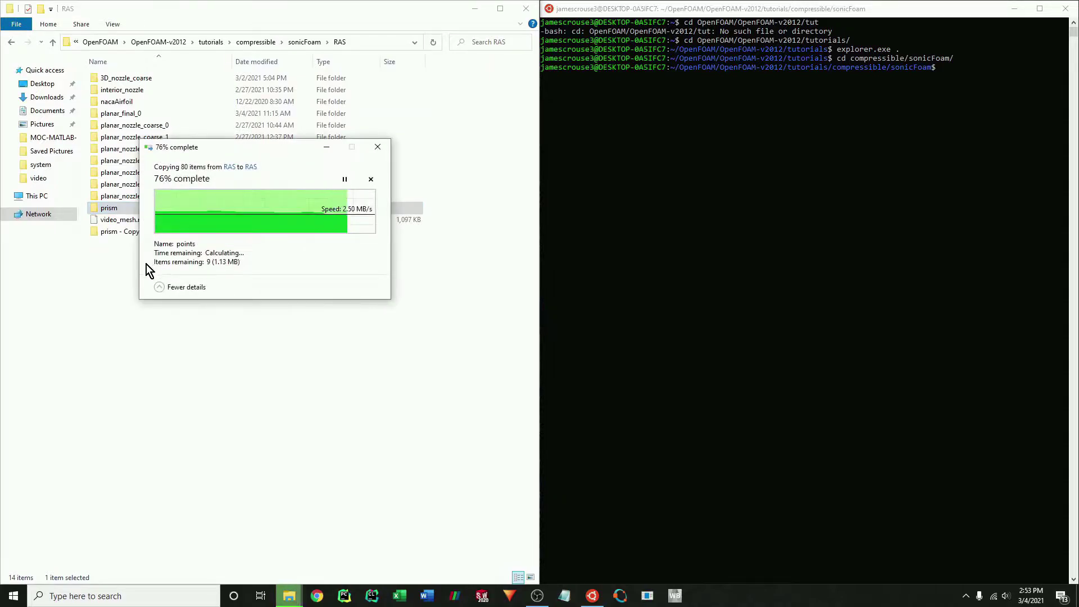
{"action": "right_click", "coordinate": [138, 233]}
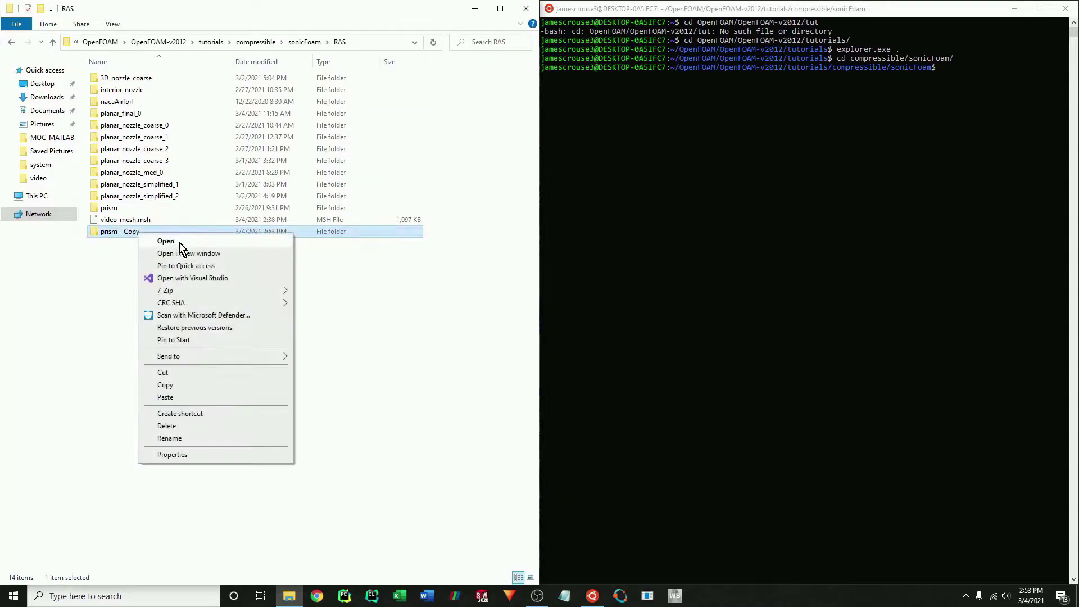
{"action": "left_click", "coordinate": [185, 436]}
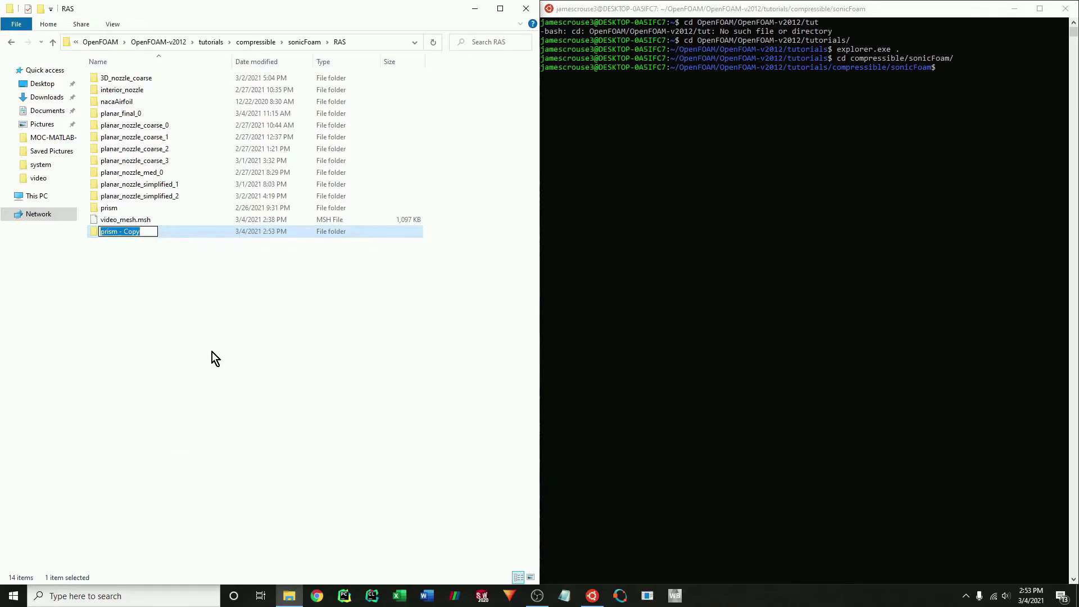
{"action": "type", "text": "nozzle_video"}
{"action": "key", "text": "Return"}
{"action": "left_click_drag", "start_coordinate": [130, 220], "coordinate": [146, 232]}
{"action": "double_click", "coordinate": [126, 221]}
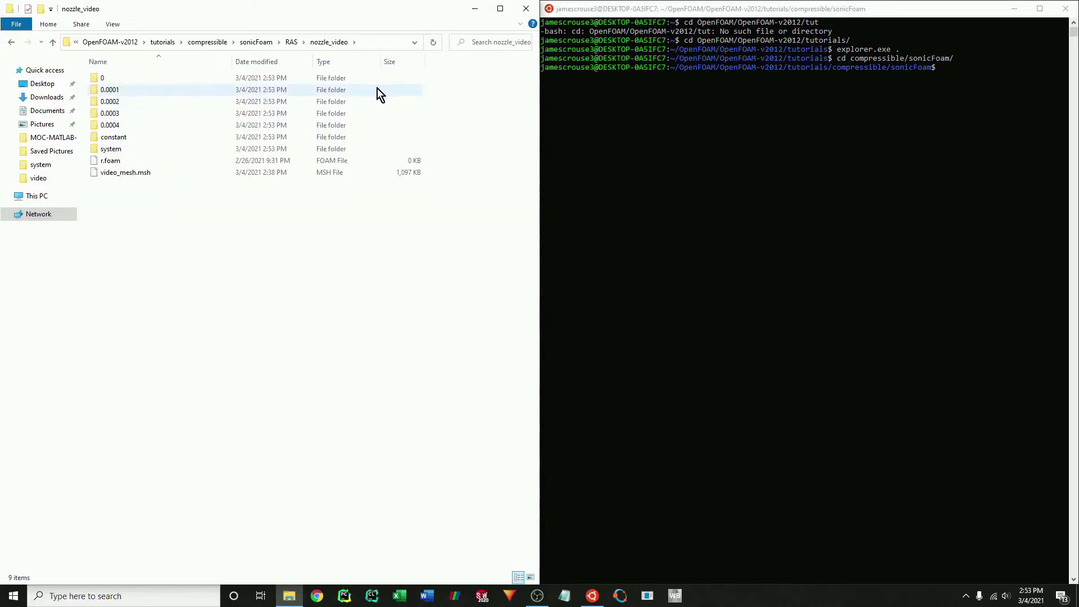
Permanently delete the old 0.0001–0.0004 time folders and r.foam
{"action": "left_click", "coordinate": [407, 89]}
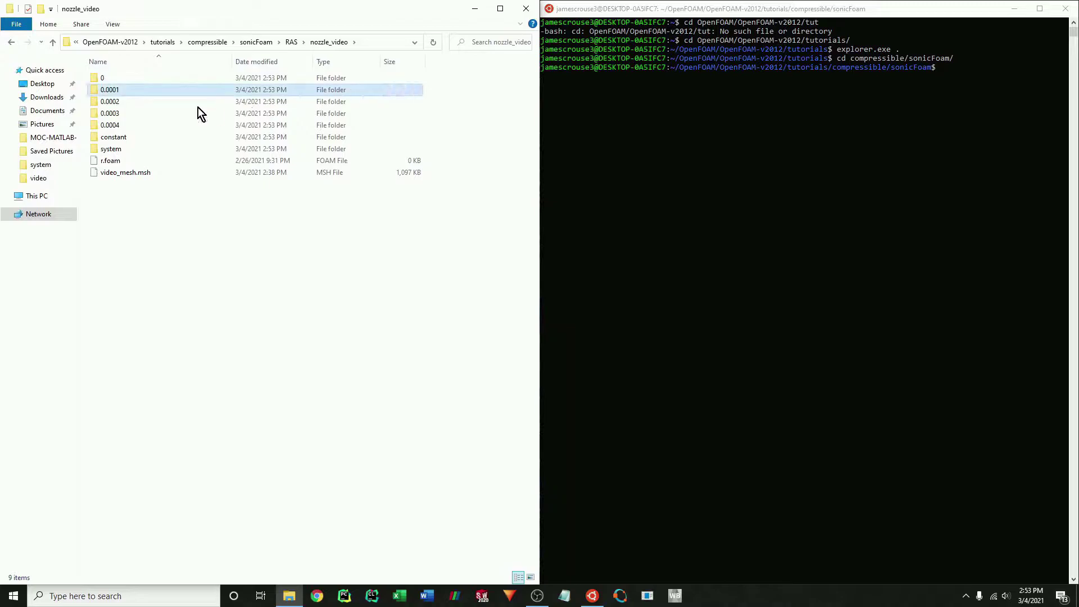
{"action": "left_click", "coordinate": [175, 110], "text": "shift"}
{"action": "left_click", "coordinate": [168, 124], "text": "shift"}
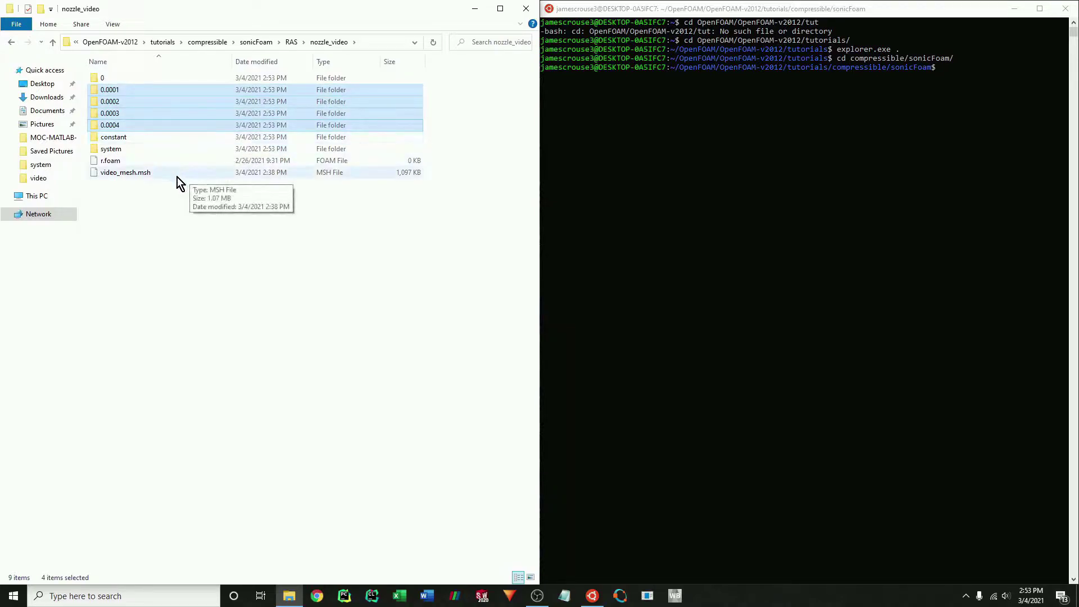
{"action": "left_click", "coordinate": [214, 160], "text": "ctrl"}
{"action": "key", "text": "shift+Delete"}
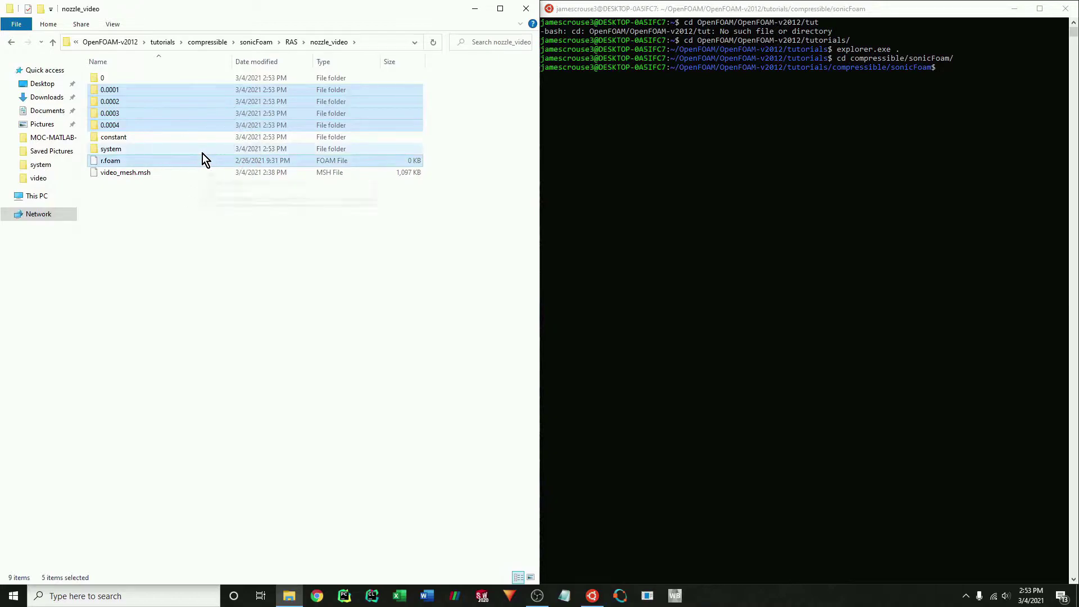
{"action": "key", "text": "Return"}
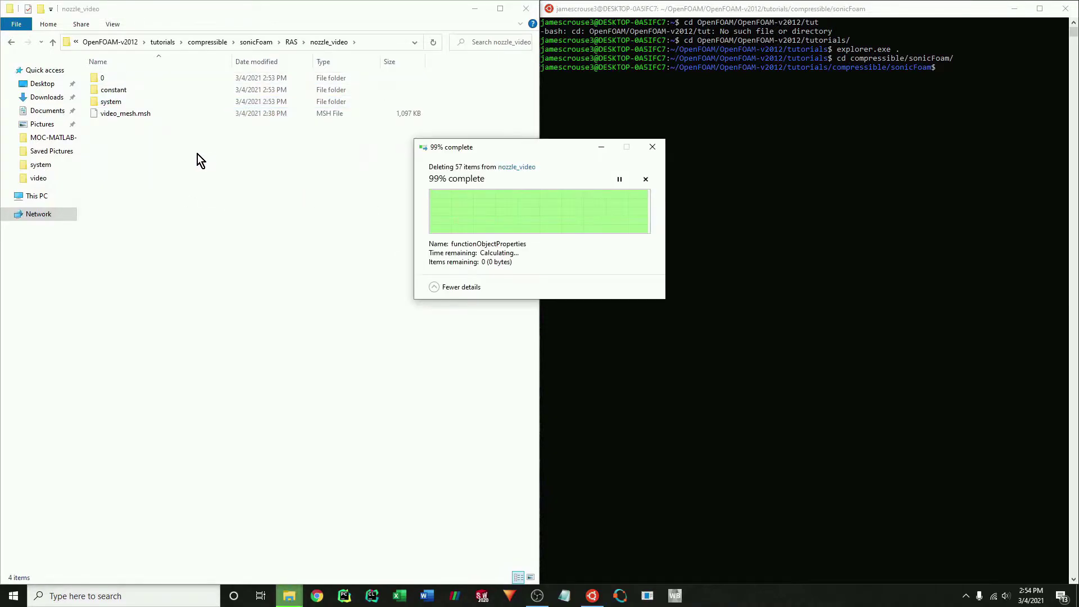
Permanently delete the old constant/polyMesh folder and check the system folder
{"action": "double_click", "coordinate": [162, 88]}
{"action": "left_click", "coordinate": [161, 79]}
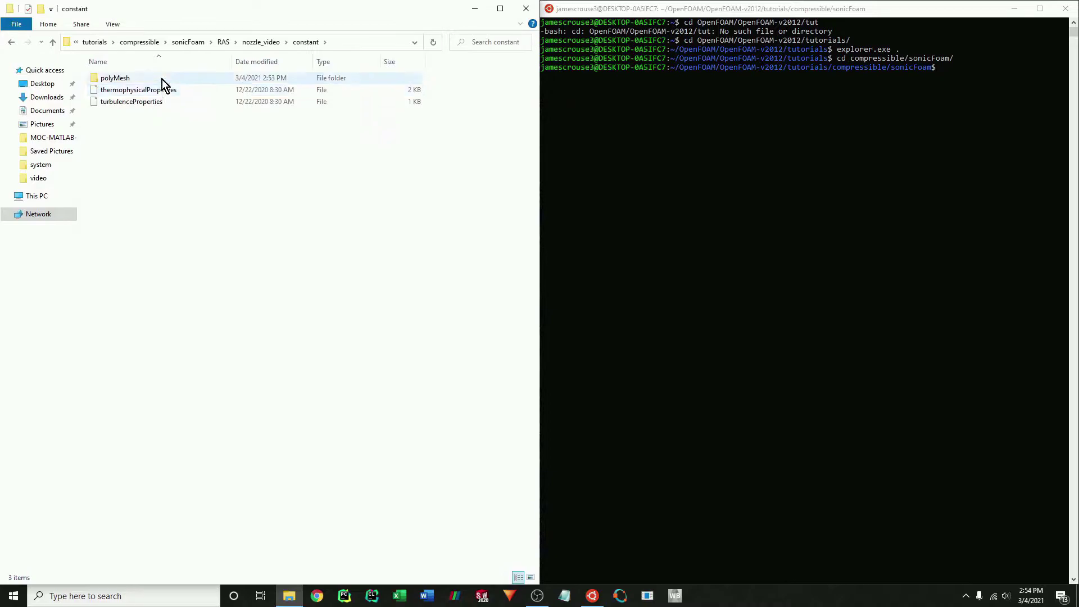
{"action": "key", "text": "shift+Delete"}
{"action": "key", "text": "Return"}
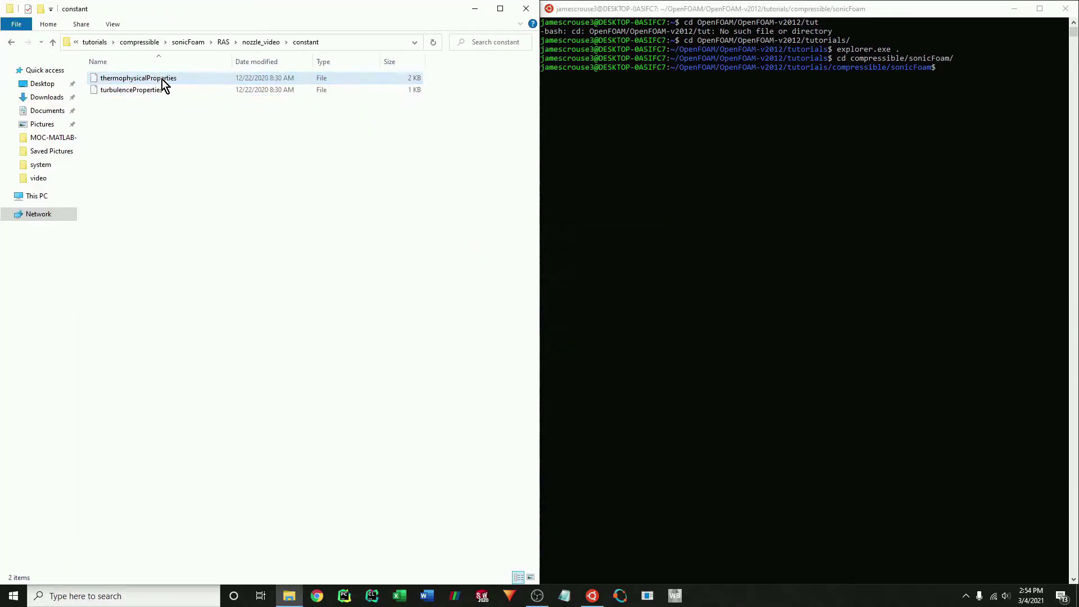
{"action": "key", "text": "BackSpace"}
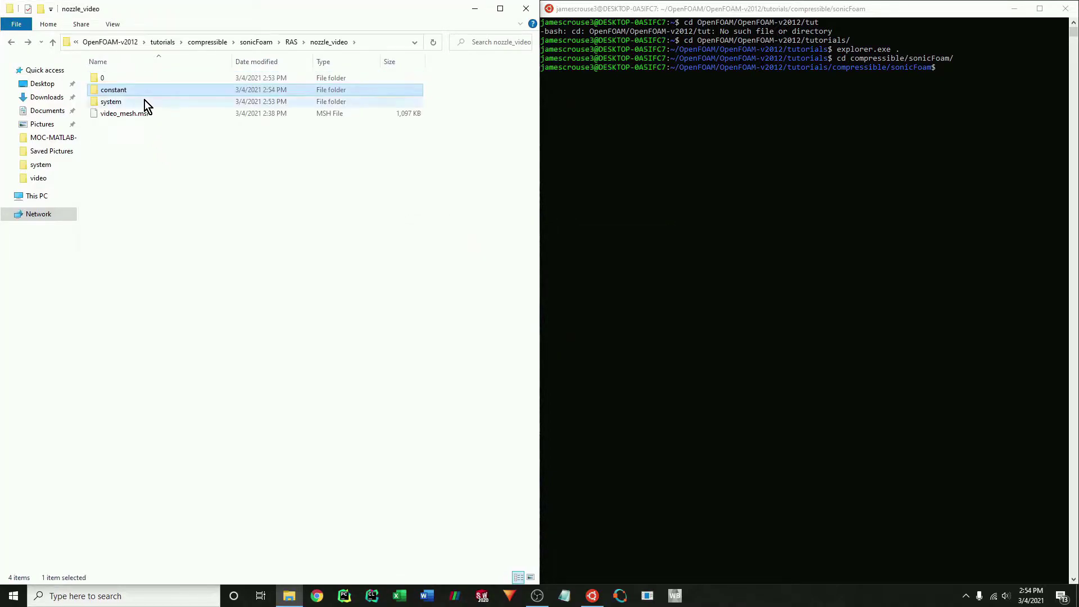
{"action": "double_click", "coordinate": [144, 100]}
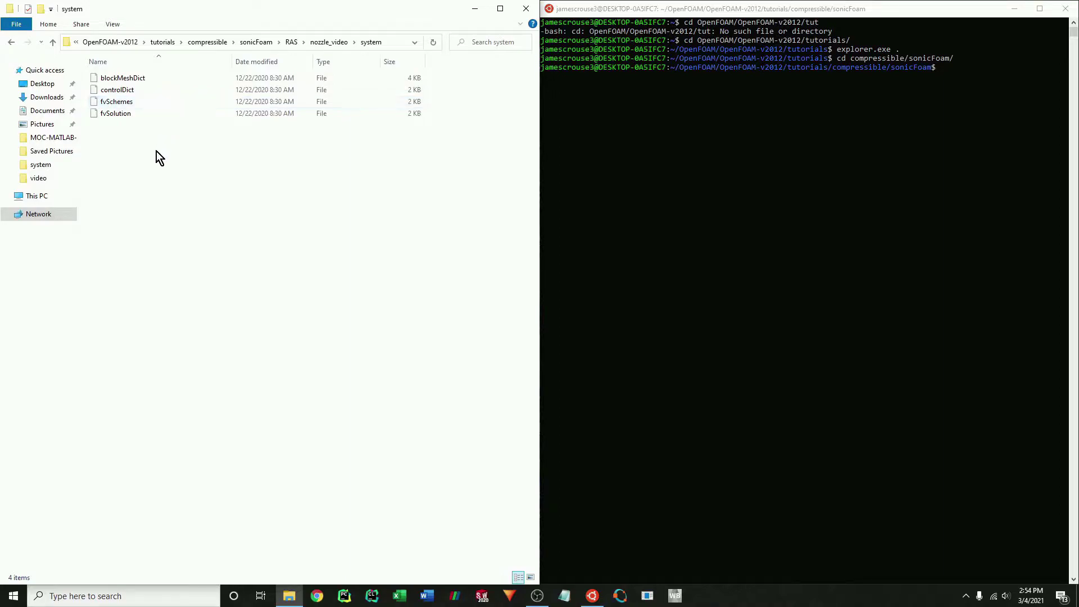
{"action": "key", "text": "BackSpace"}
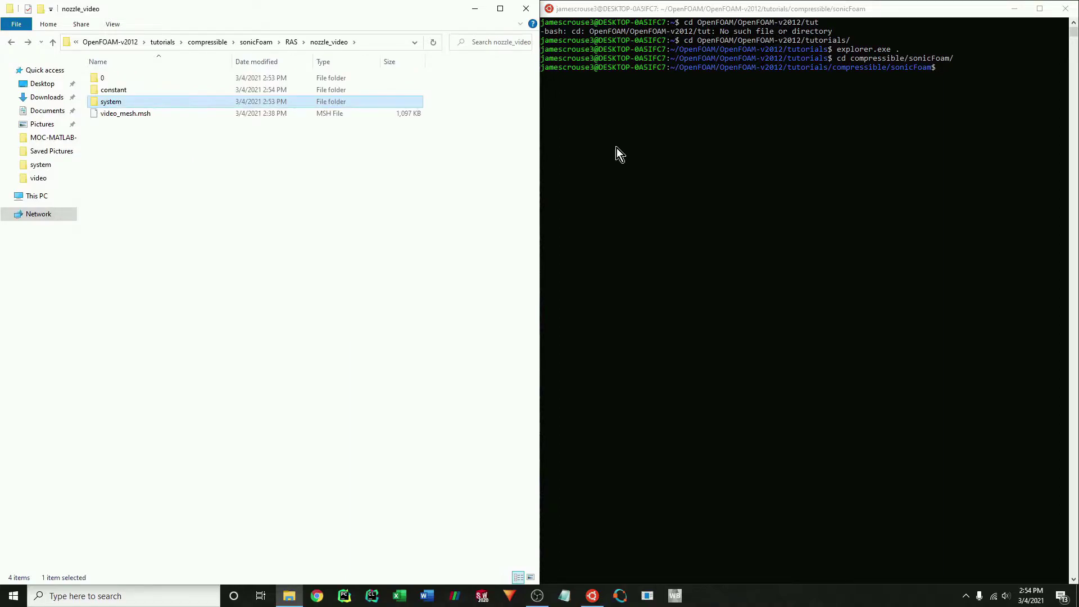
Move the terminal into RAS/nozzle_video and list its contents
{"action": "left_click", "coordinate": [810, 126]}
{"action": "type", "text": "cd"}
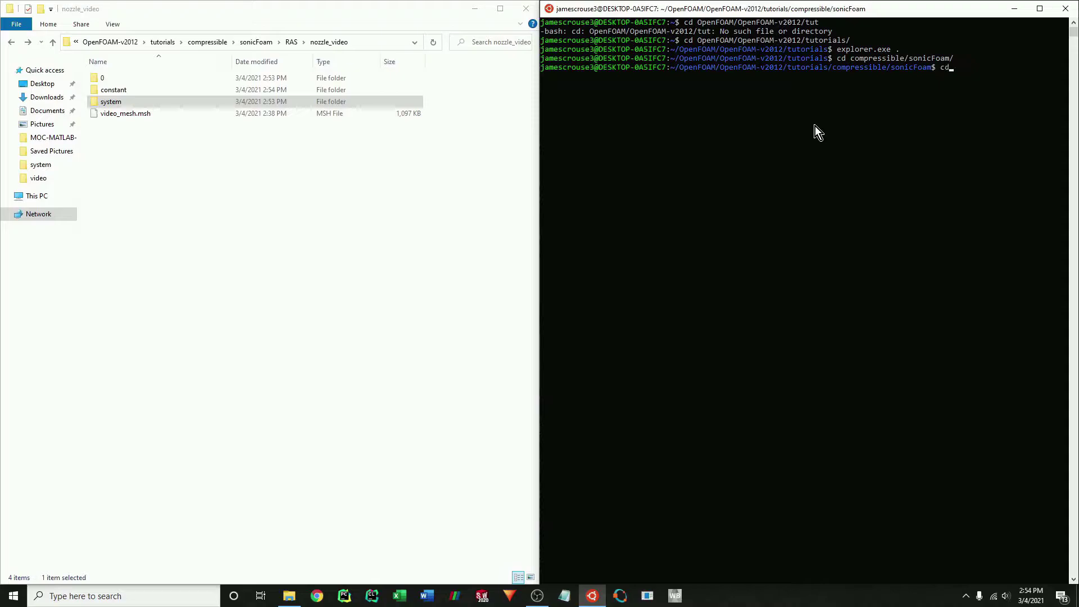
{"action": "type", "text": " R"}
{"action": "key", "text": "Tab"}
{"action": "type", "text": "n"}
{"action": "key", "text": "Tab"}
{"action": "key", "text": "Return"}
{"action": "type", "text": "ls"}
{"action": "key", "text": "Return"}
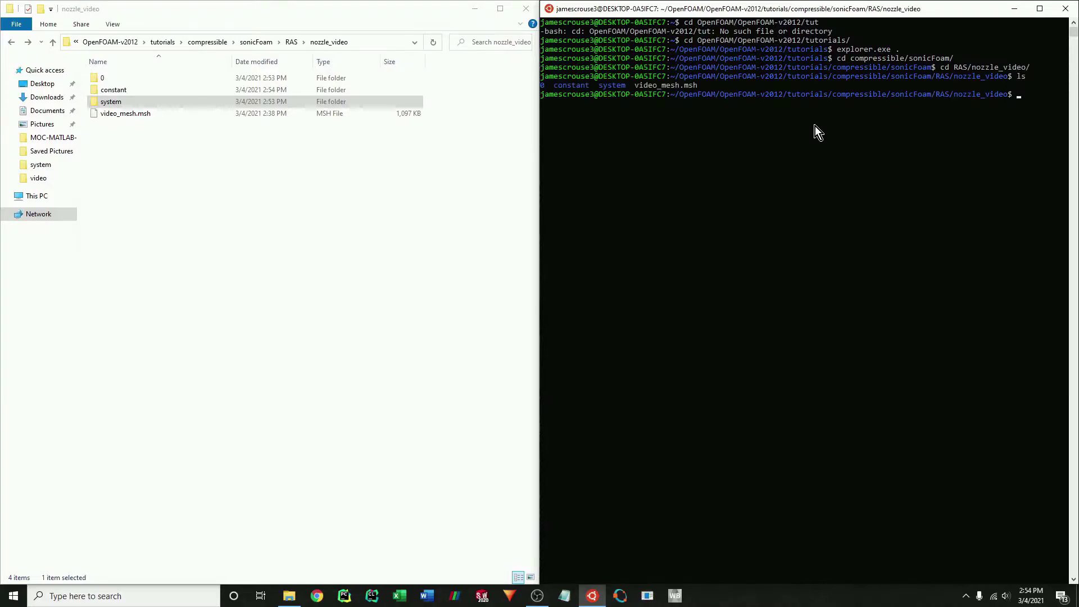
Run fluentMeshToFoam video_mesh.msh to convert the Fluent mesh
{"action": "type", "text": "fluentM"}
{"action": "key", "text": "Tab"}
{"action": "type", "text": "v"}
{"action": "key", "text": "Tab"}
{"action": "type", "text": "i"}
{"action": "key", "text": "BackSpace"}
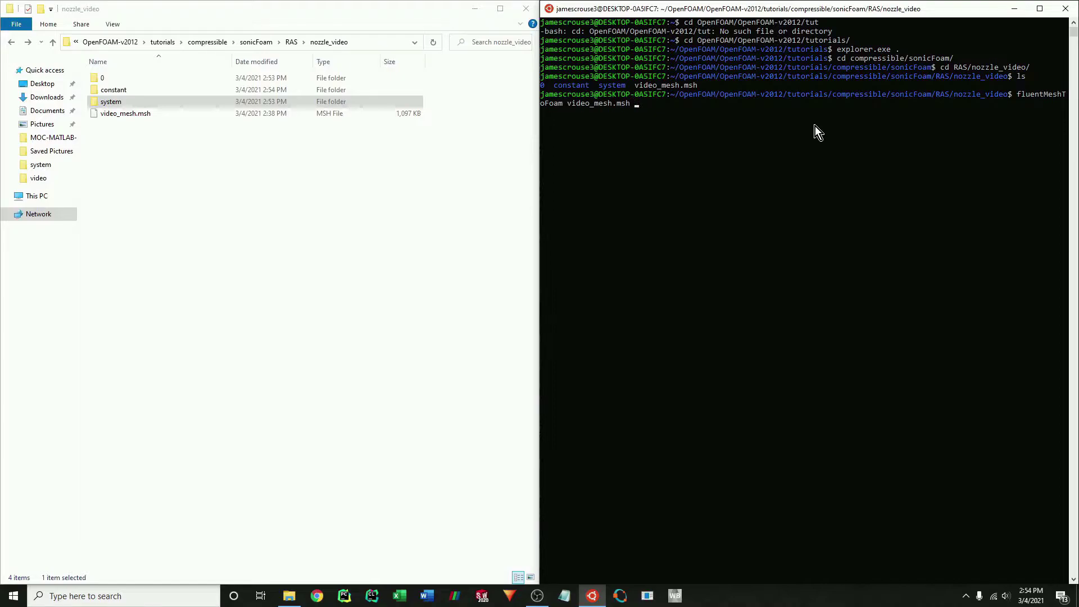
{"action": "key", "text": "Return"}
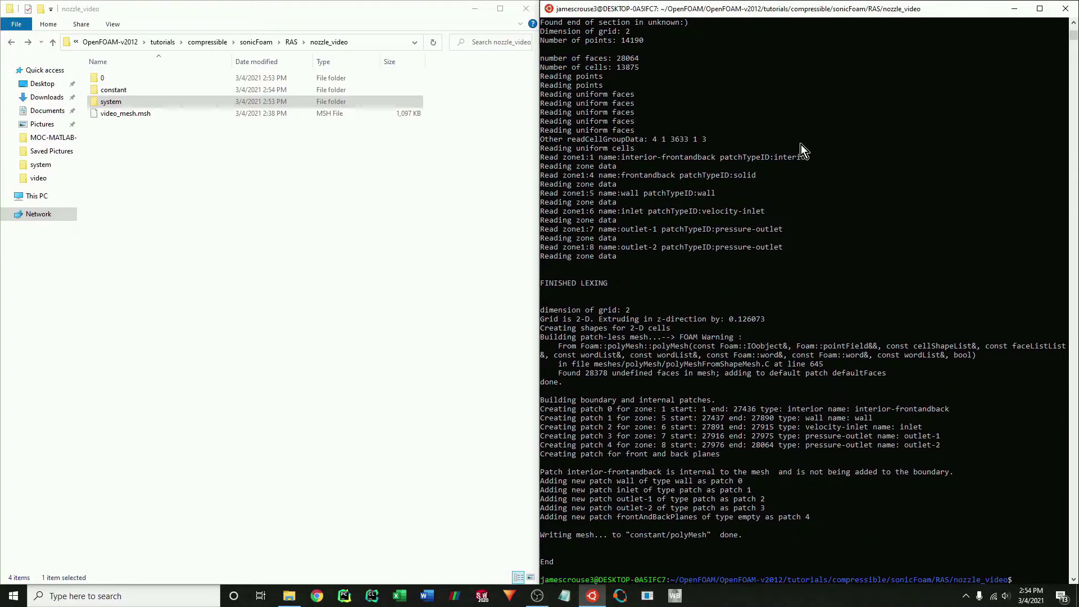
Open constant/polyMesh/boundary in Notepad++ and place it on the right half
{"action": "left_click_drag", "start_coordinate": [541, 277], "coordinate": [454, 279]}
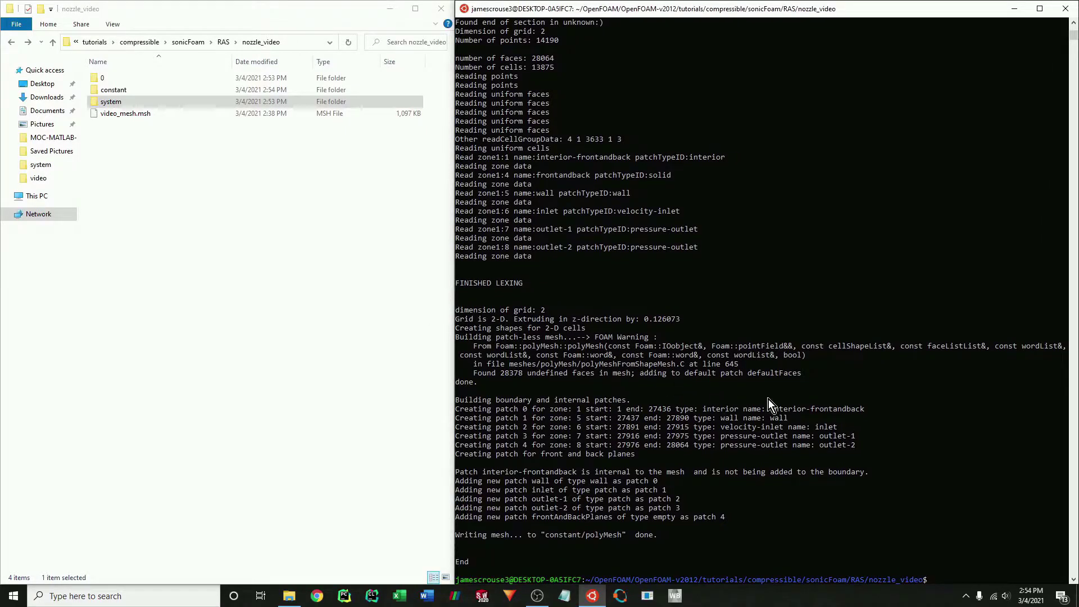
{"action": "double_click", "coordinate": [138, 102]}
{"action": "key", "text": "alt+Left"}
{"action": "double_click", "coordinate": [139, 80]}
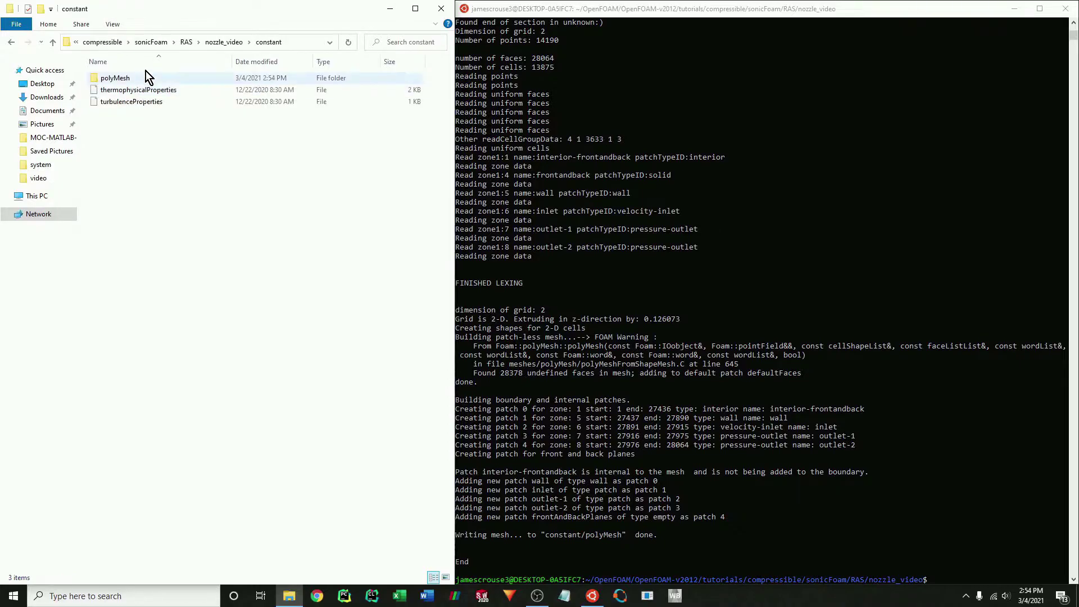
{"action": "double_click", "coordinate": [143, 76]}
{"action": "double_click", "coordinate": [143, 77]}
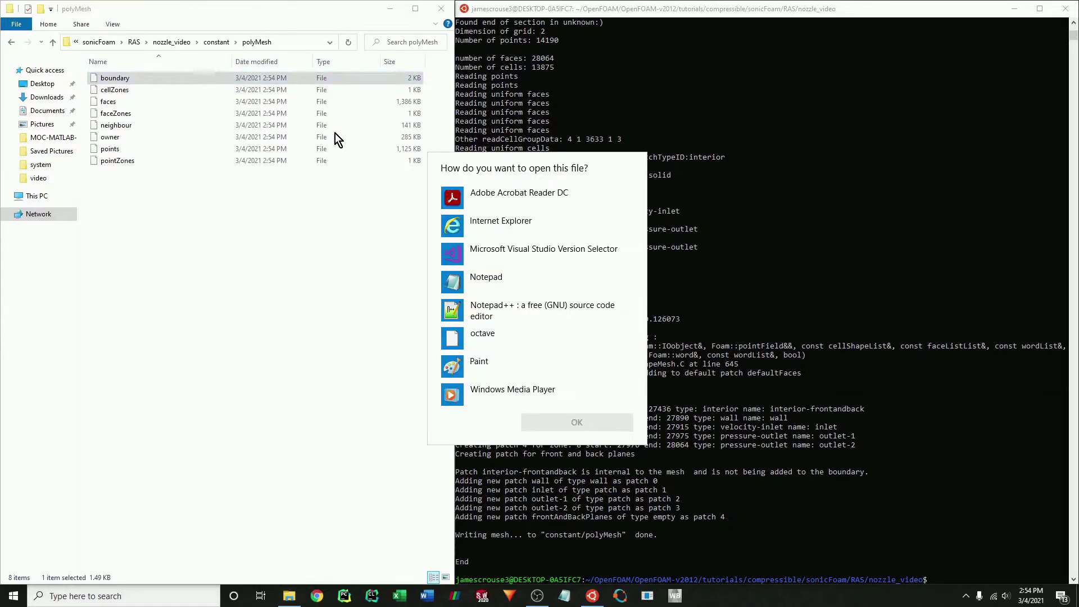
{"action": "double_click", "coordinate": [501, 309]}
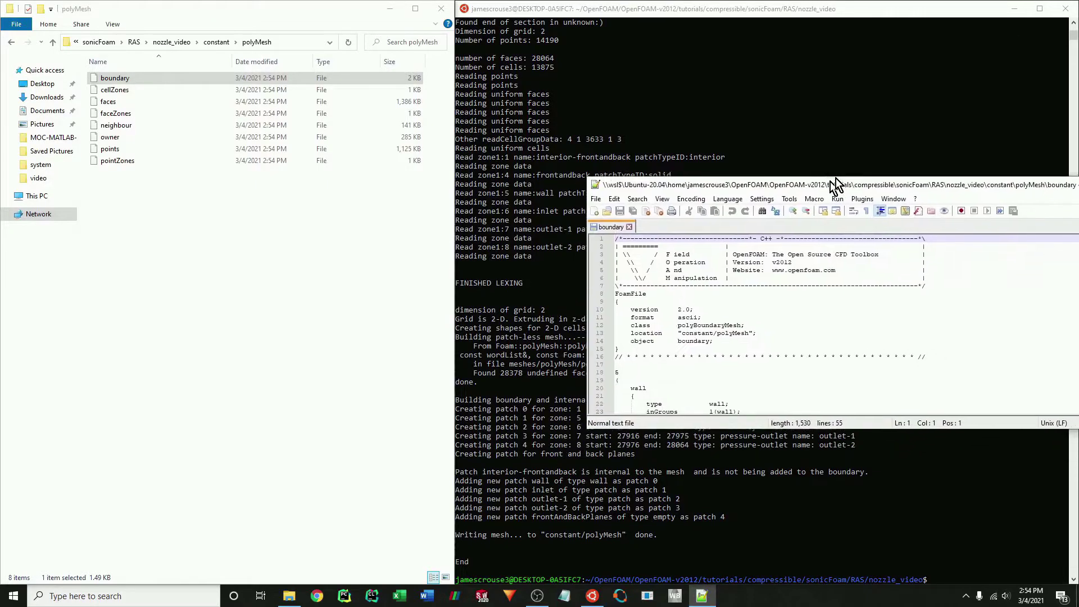
{"action": "left_click_drag", "start_coordinate": [832, 184], "coordinate": [1075, 167]}
Browse Explorer back into the nozzle_video case's system folder
{"action": "left_click", "coordinate": [272, 207]}
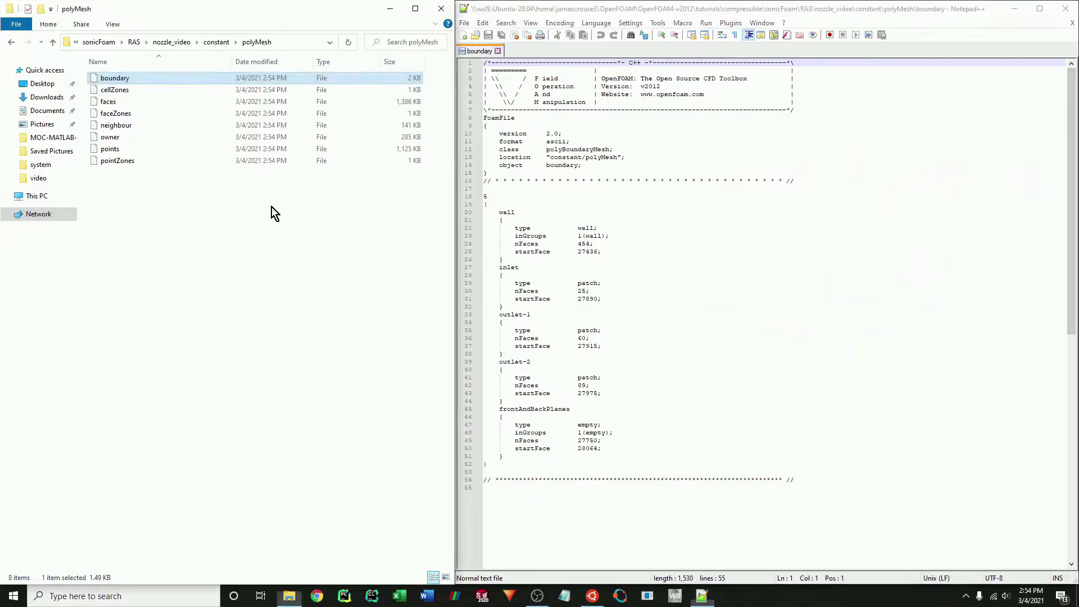
{"action": "key", "text": "alt+Up"}
{"action": "key", "text": "alt+Up"}
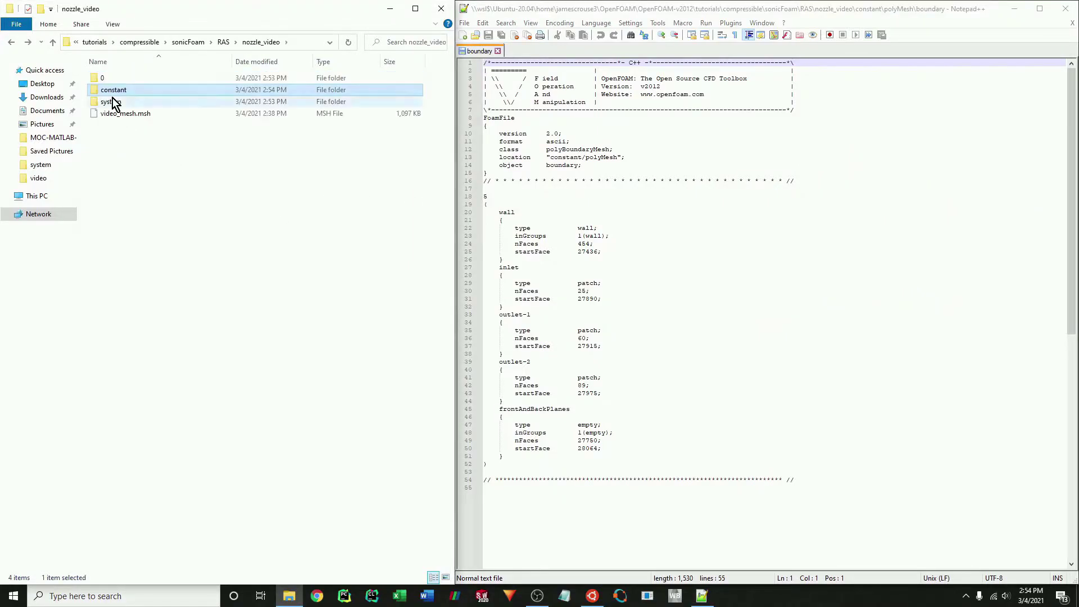
{"action": "double_click", "coordinate": [113, 98]}
Open the case's controlDict in Notepad++
{"action": "double_click", "coordinate": [120, 92]}
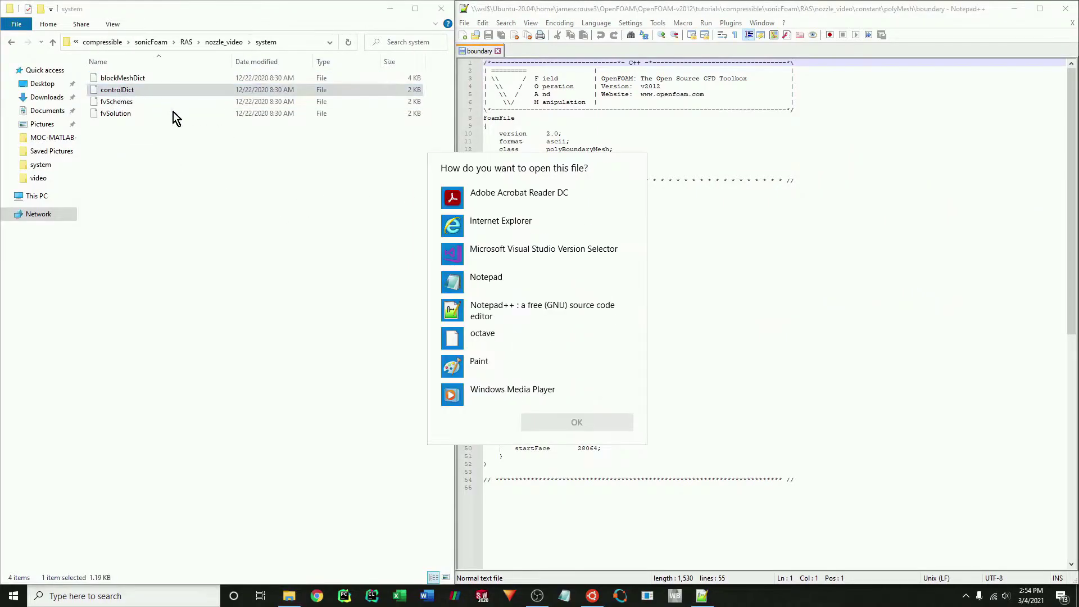
{"action": "left_click", "coordinate": [493, 307]}
{"action": "double_click", "coordinate": [493, 308]}
Open all seven initial field files from the 0 folder in Notepad++
{"action": "left_click", "coordinate": [194, 251]}
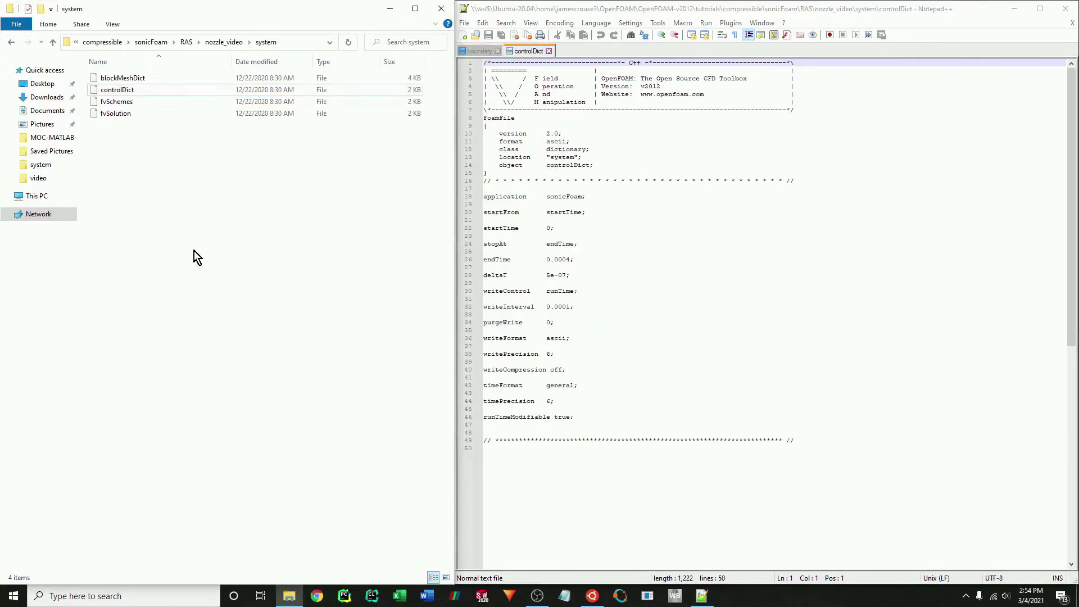
{"action": "key", "text": "alt+Up"}
{"action": "key", "text": "alt+Up"}
{"action": "key", "text": "Return"}
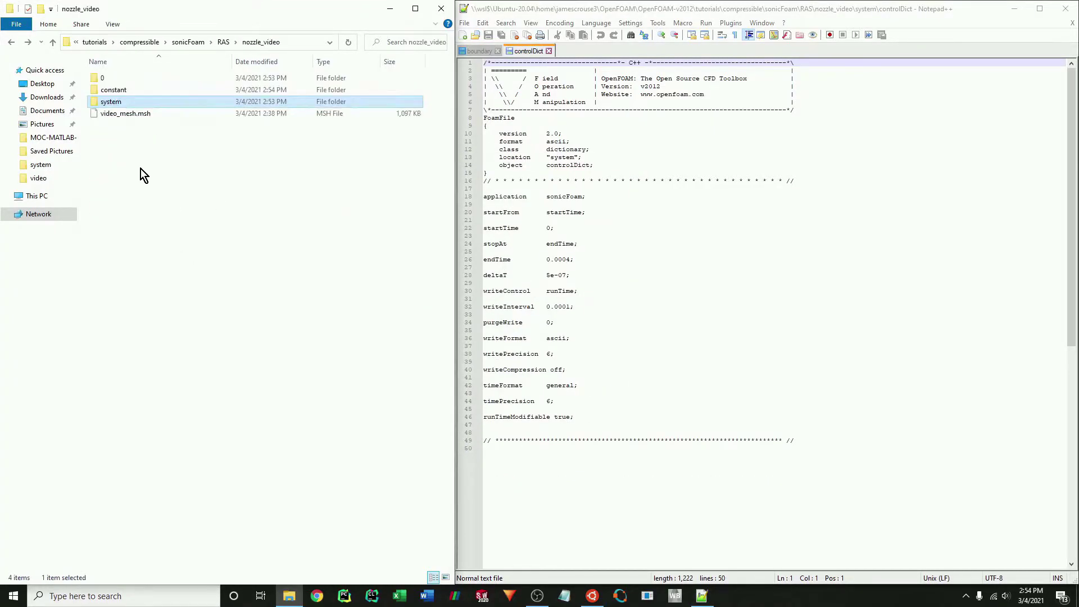
{"action": "double_click", "coordinate": [119, 74]}
{"action": "left_click_drag", "start_coordinate": [157, 174], "coordinate": [147, 72]}
{"action": "right_click", "coordinate": [149, 75]}
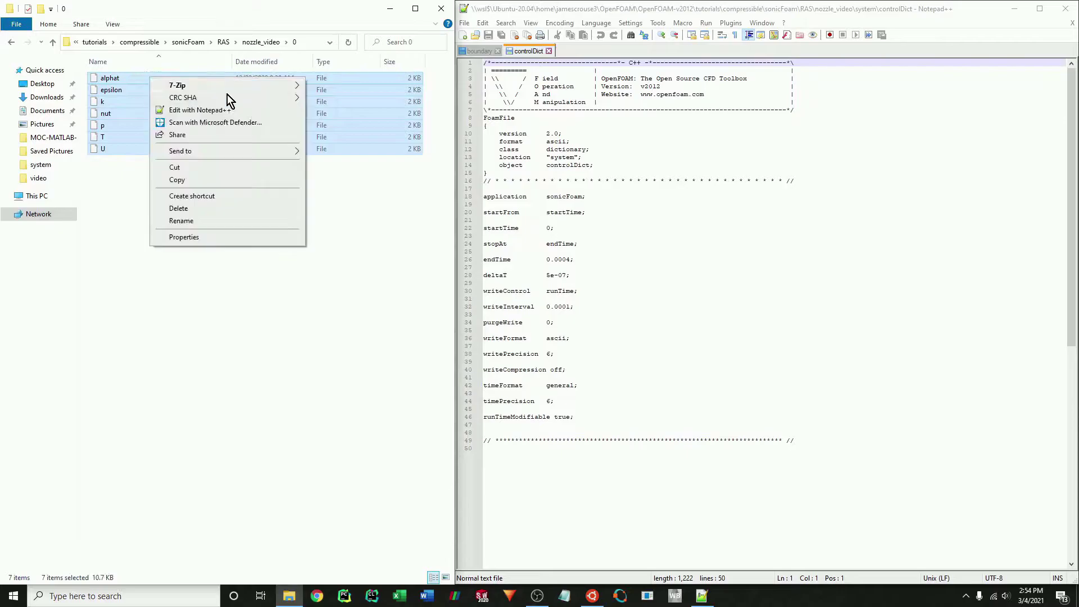
{"action": "left_click", "coordinate": [221, 112]}
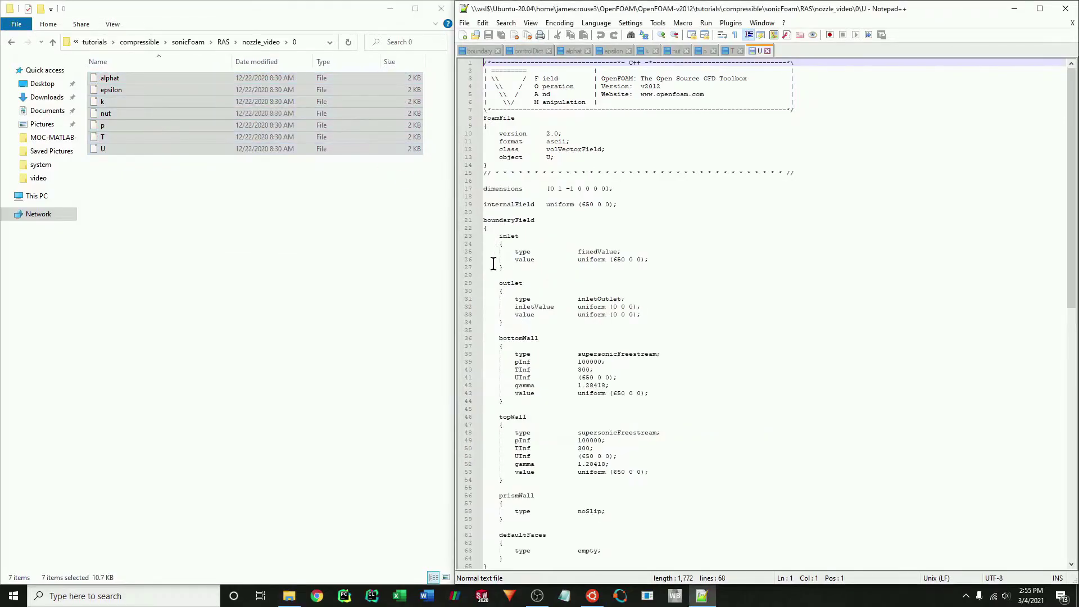
{"action": "key", "text": "alt+Tab"}
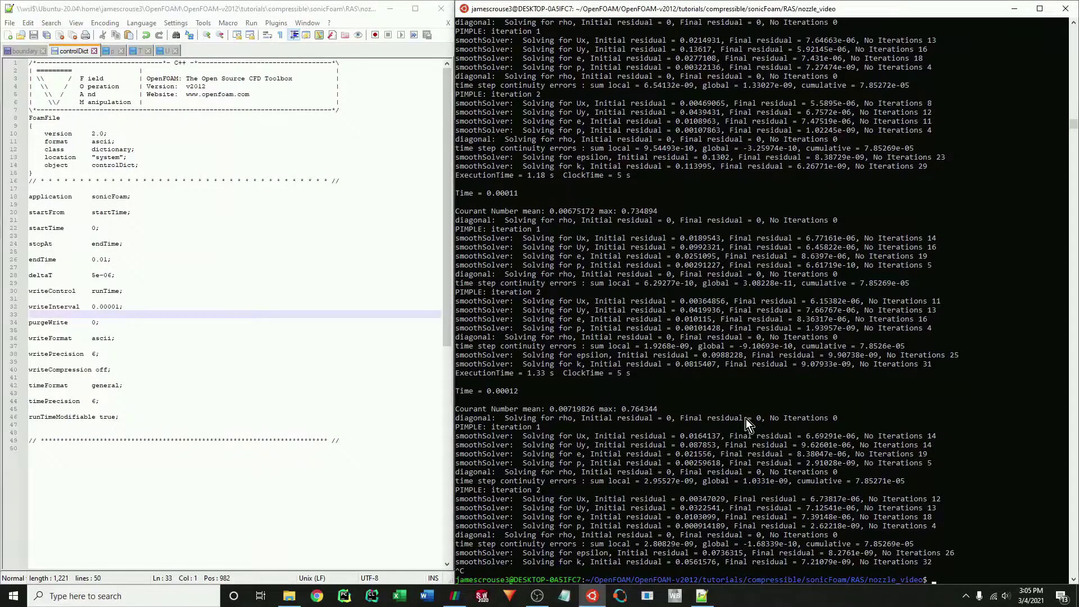
Run sonicFoam in nozzle_video and refresh Explorer to see the time folders
{"action": "type", "text": "sonicFoam"}
{"action": "key", "text": "Return"}
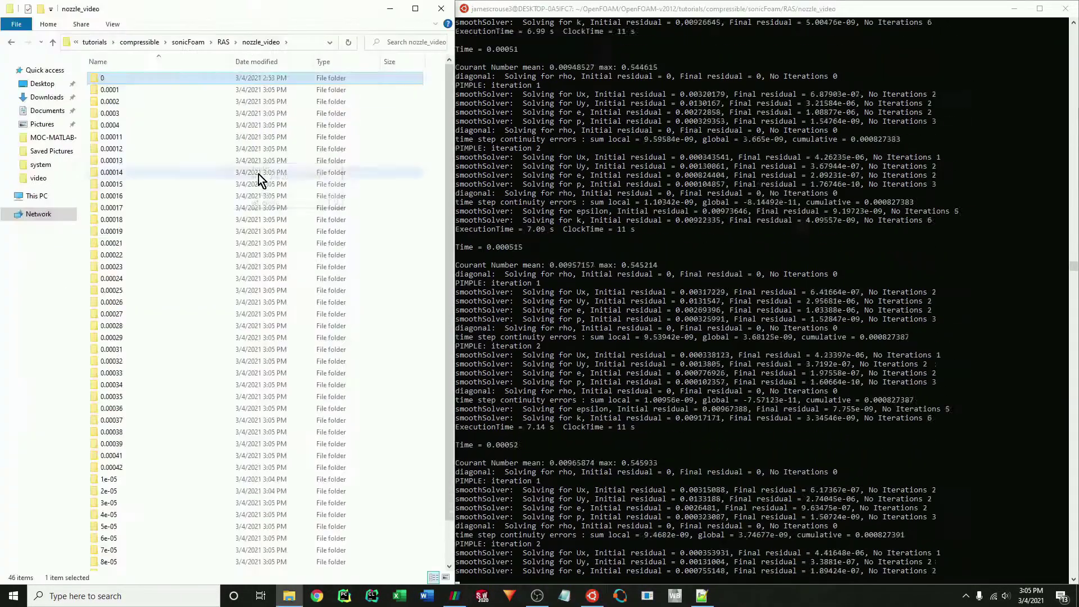
{"action": "left_click", "coordinate": [346, 45]}
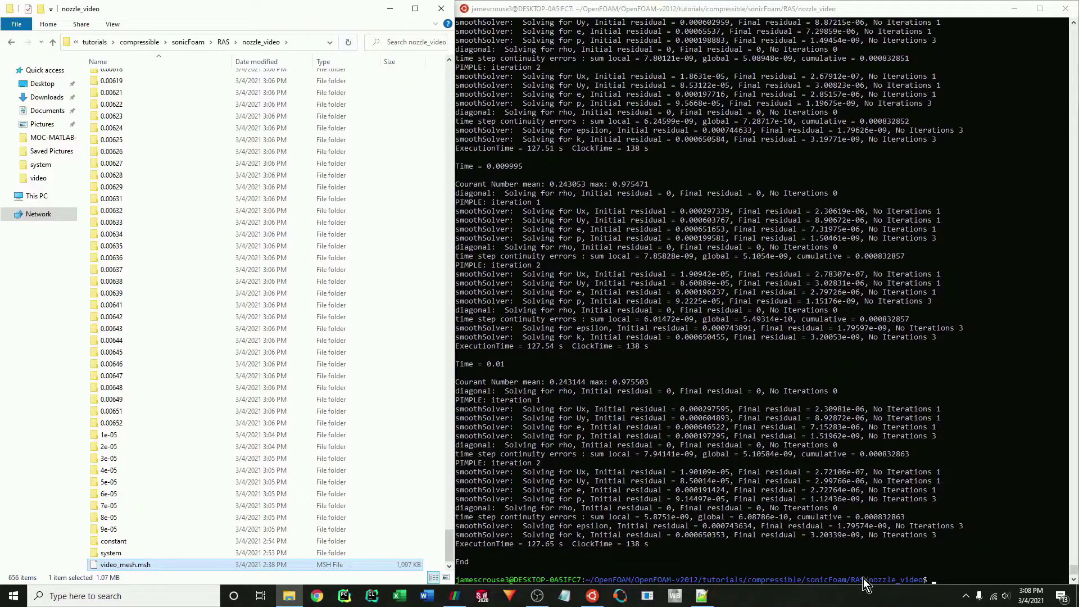
Create an empty results.foam file with touch results.foam
{"action": "left_click", "coordinate": [907, 564]}
{"action": "type", "text": "touch re"}
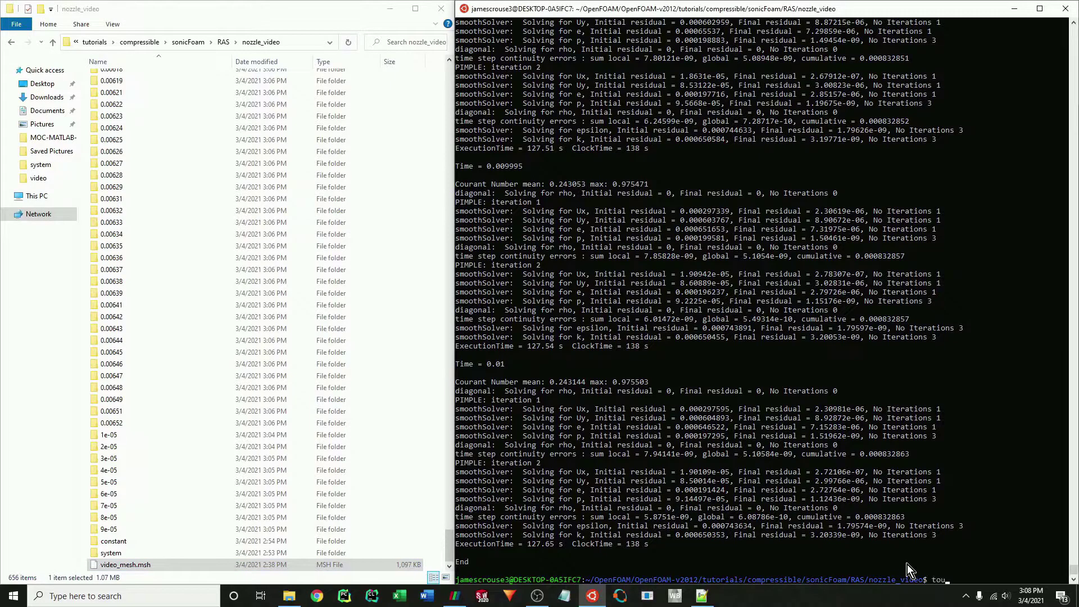
{"action": "type", "text": "sults.foam"}
{"action": "key", "text": "Return"}
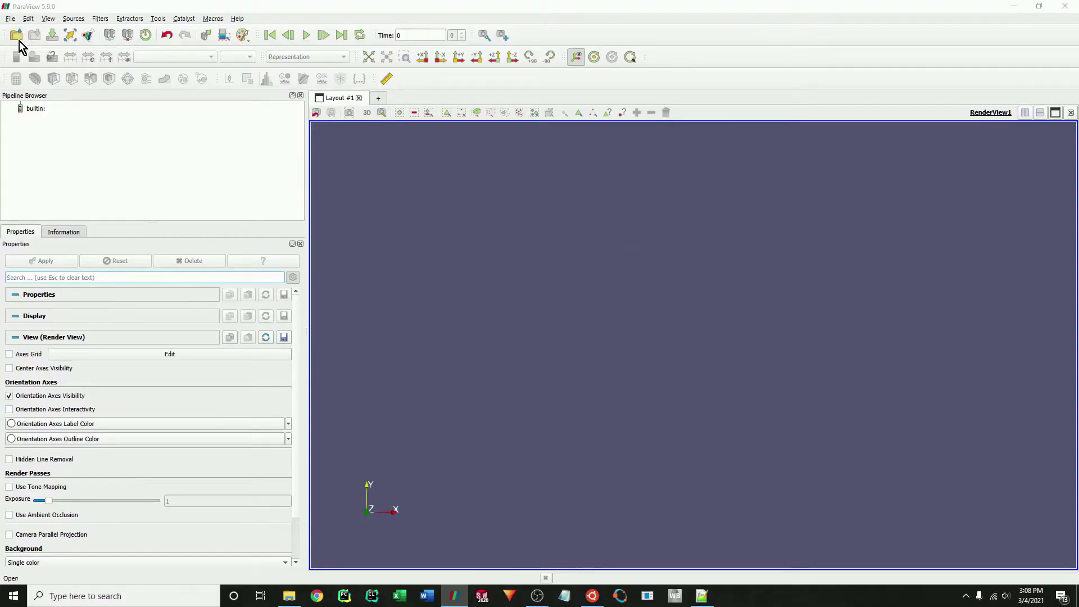
Open results.foam in ParaView and apply to load the nozzle mesh
{"action": "left_click", "coordinate": [17, 40]}
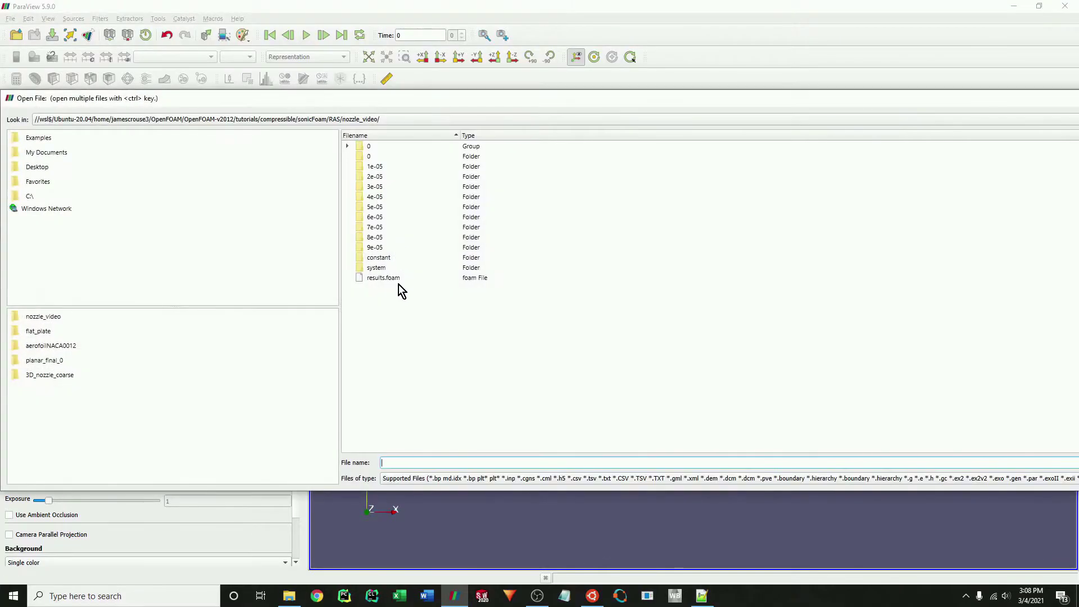
{"action": "double_click", "coordinate": [397, 281]}
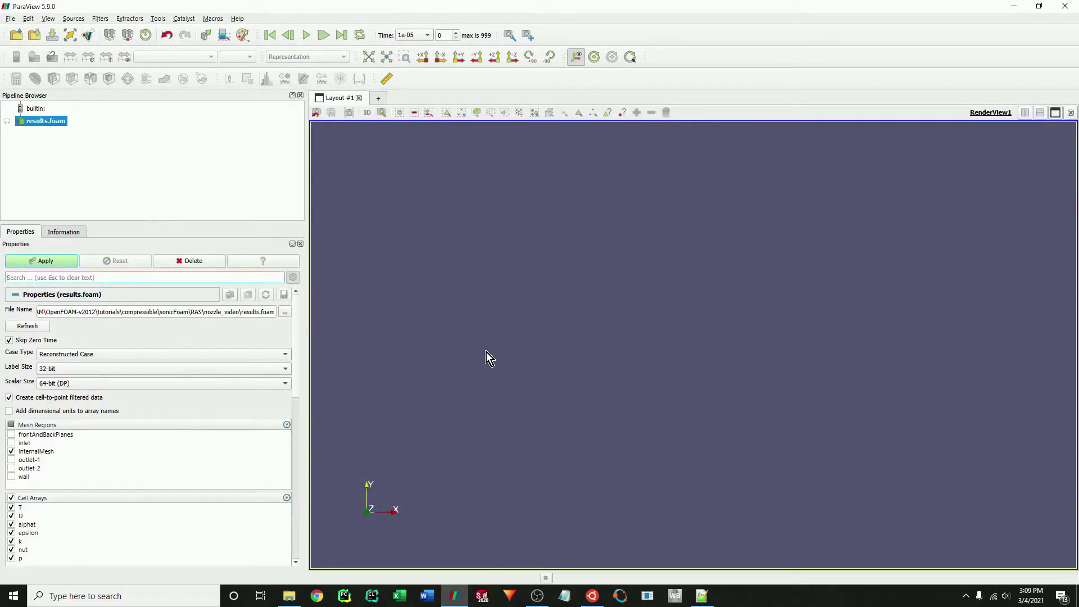
{"action": "left_click", "coordinate": [41, 261]}
Colour the nozzle by velocity U and play the animation to time 0.01
{"action": "scroll", "coordinate": [666, 374], "scroll_direction": "up", "scroll_amount": 5}
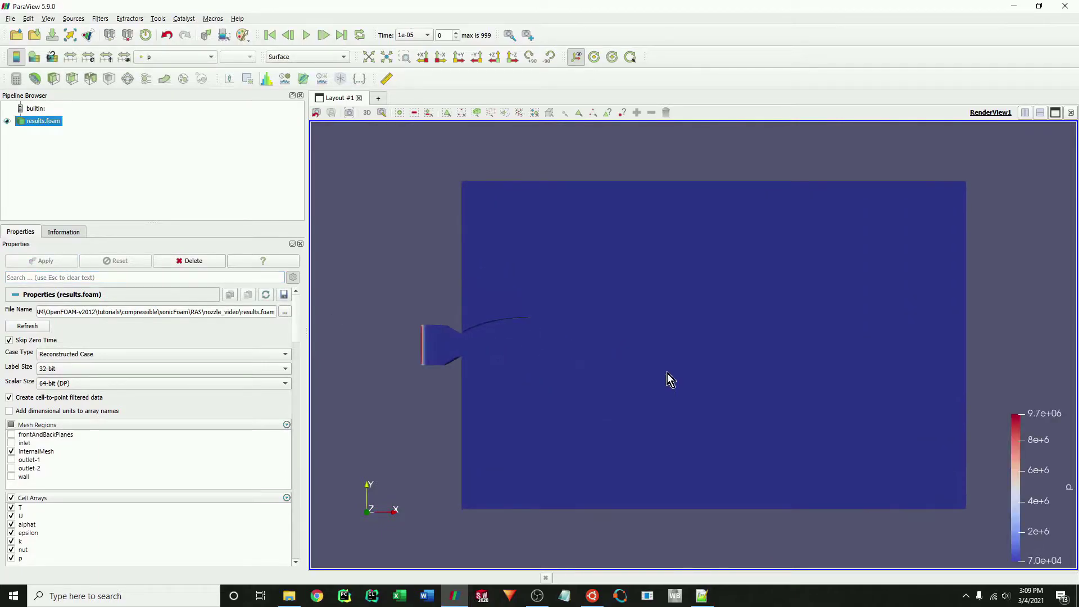
{"action": "left_click", "coordinate": [201, 59]}
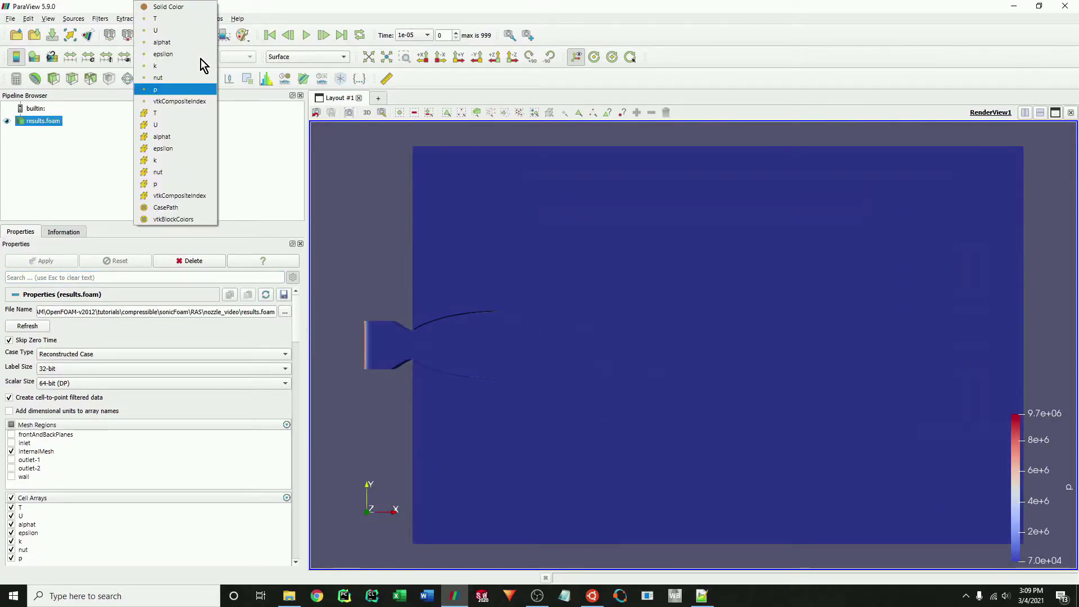
{"action": "left_click", "coordinate": [183, 36]}
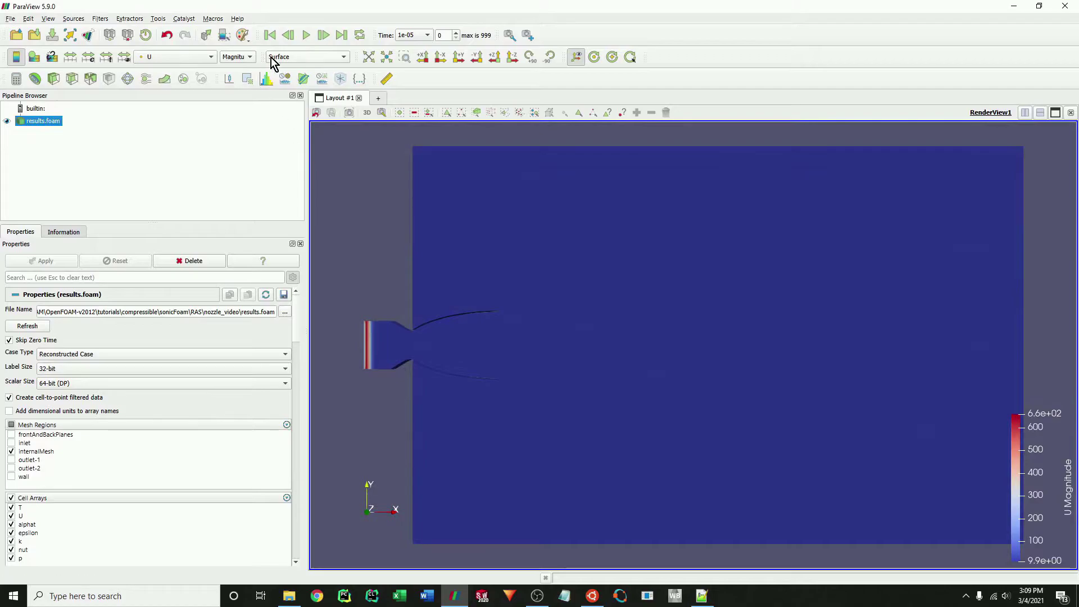
{"action": "left_click", "coordinate": [306, 35]}
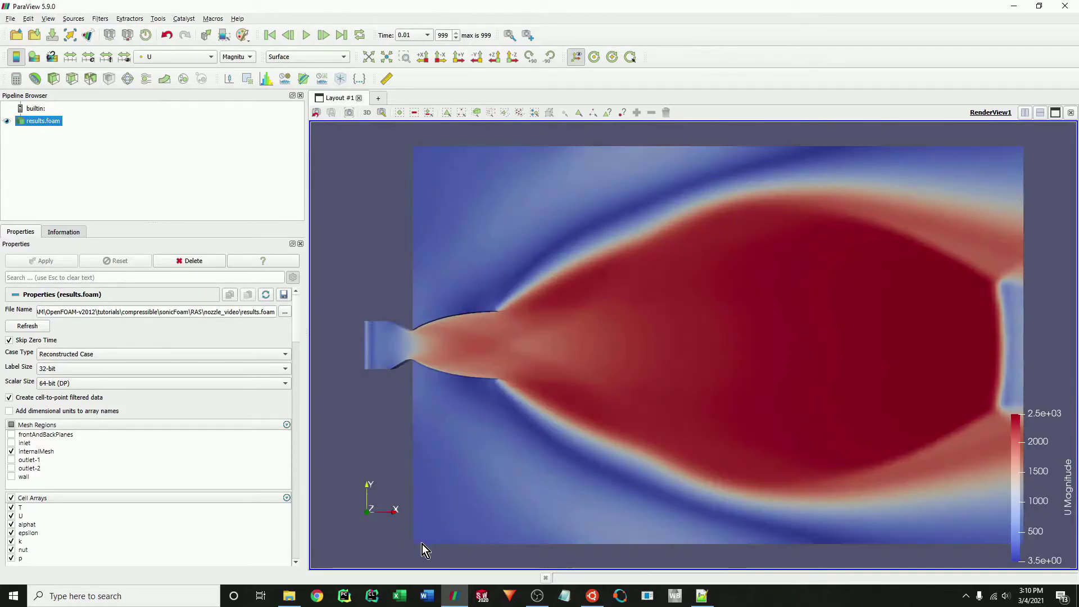
{"action": "left_click", "coordinate": [288, 597]}
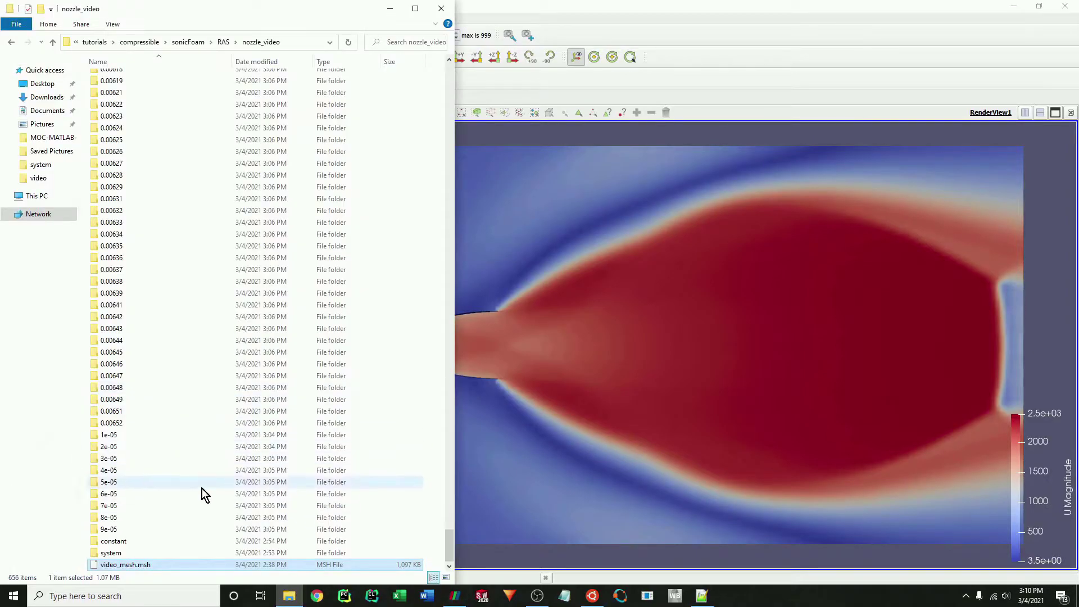
Set startFrom to latestTime in system/controlDict and save
{"action": "double_click", "coordinate": [177, 552]}
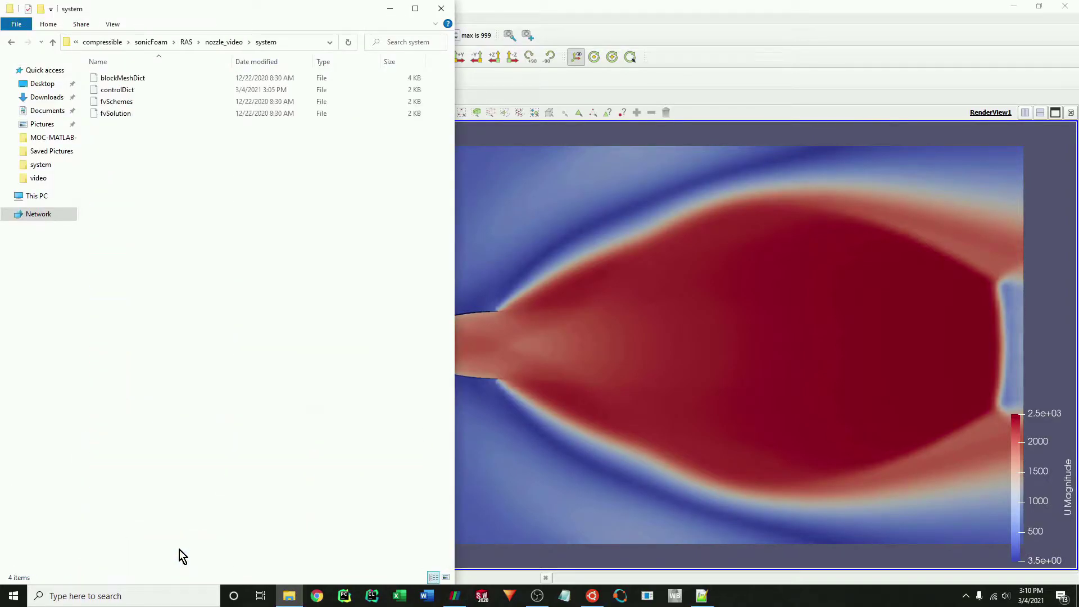
{"action": "left_click", "coordinate": [702, 595]}
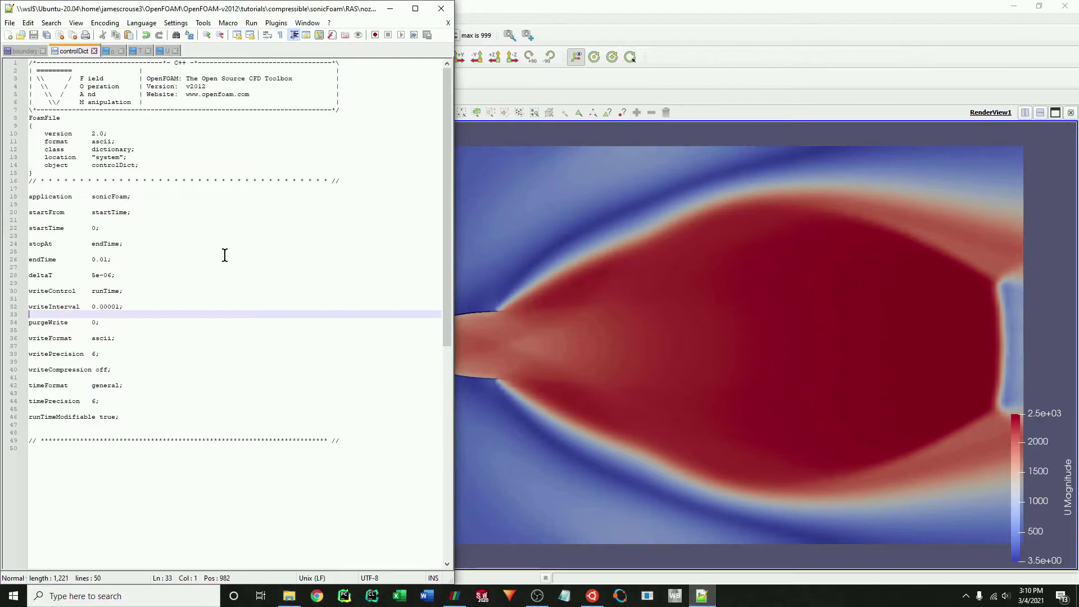
{"action": "left_click", "coordinate": [112, 213]}
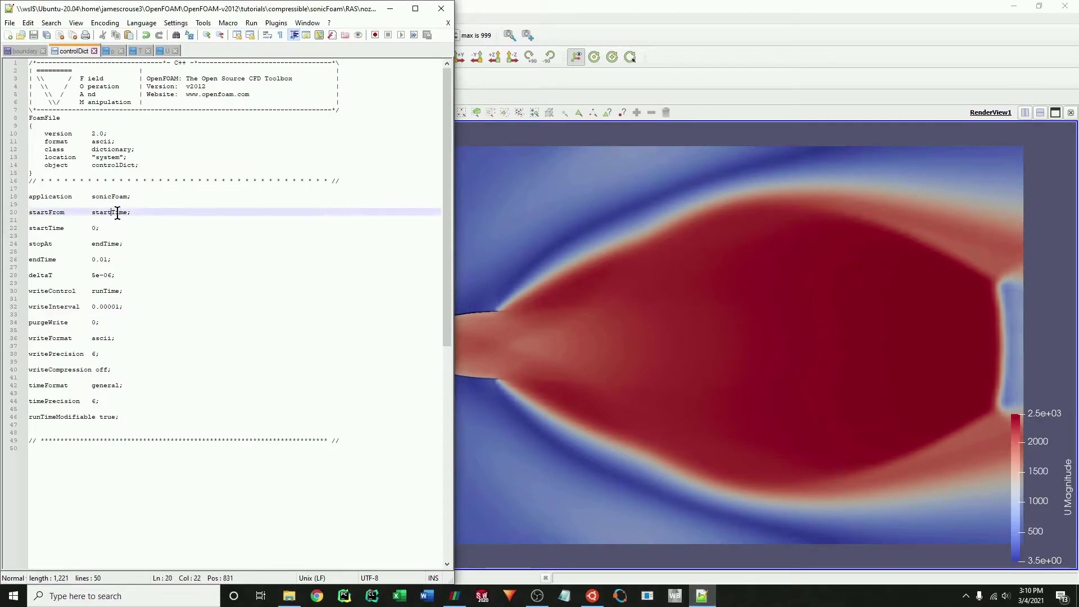
{"action": "key", "text": "BackSpace"}
{"action": "key", "text": "BackSpace"}
{"action": "key", "text": "BackSpace"}
{"action": "key", "text": "BackSpace"}
{"action": "key", "text": "BackSpace"}
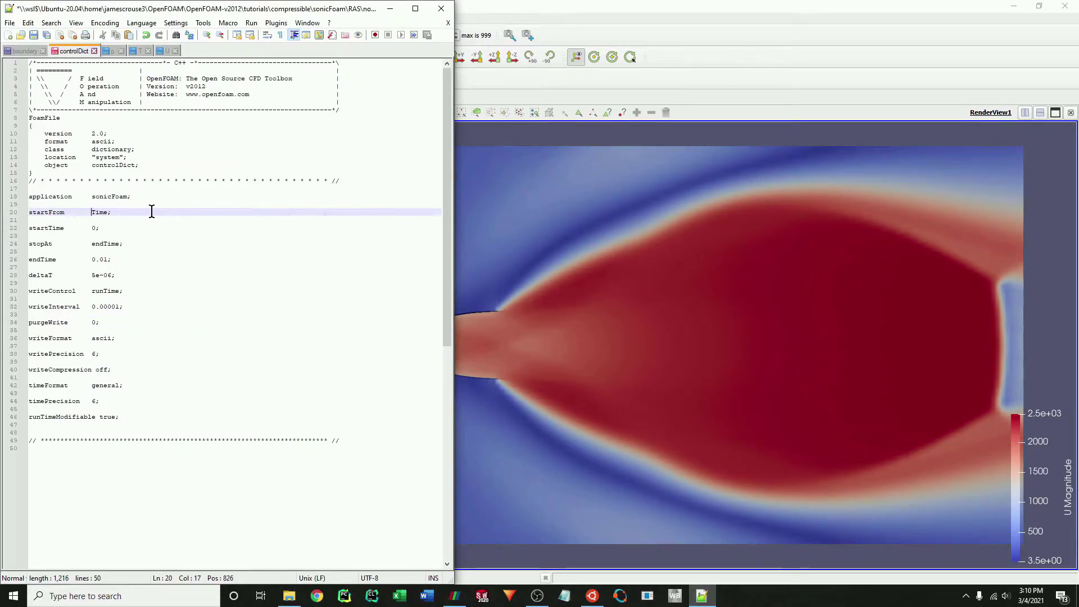
{"action": "type", "text": "latest"}
{"action": "left_click", "coordinate": [163, 235]}
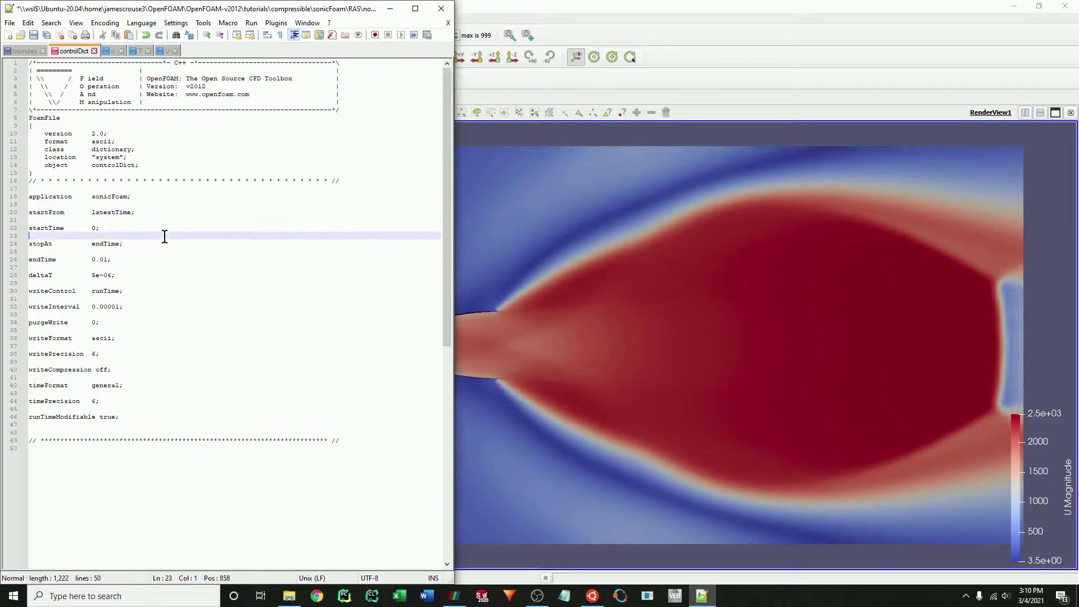
{"action": "key", "text": "ctrl+s"}
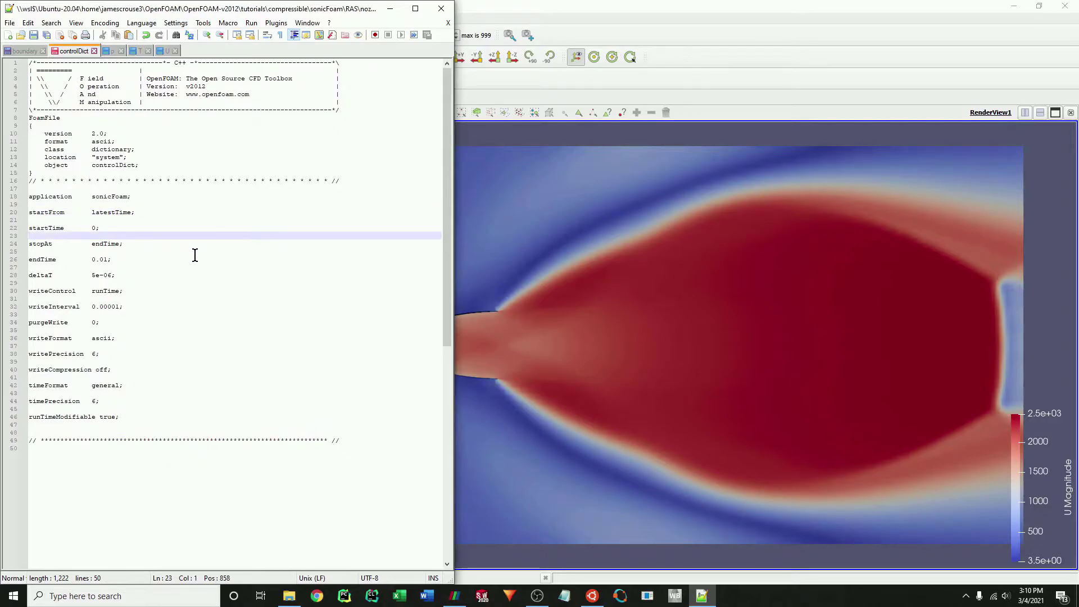
Change endTime from 0.01 to 0.025 in controlDict and save
{"action": "left_click", "coordinate": [107, 260]}
{"action": "key", "text": "BackSpace"}
{"action": "type", "text": "25"}
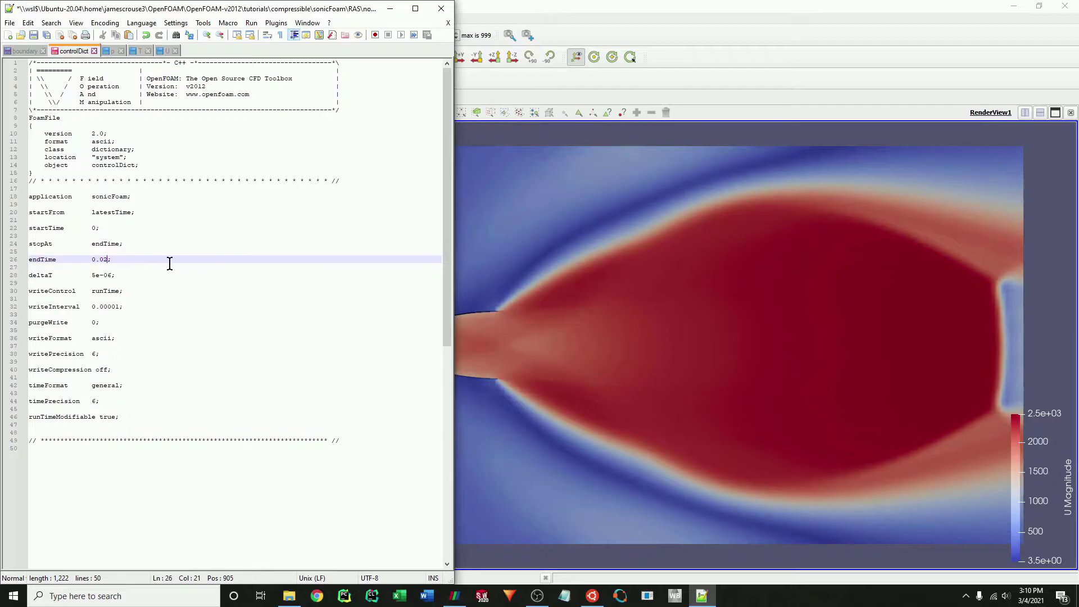
{"action": "key", "text": "ctrl+s"}
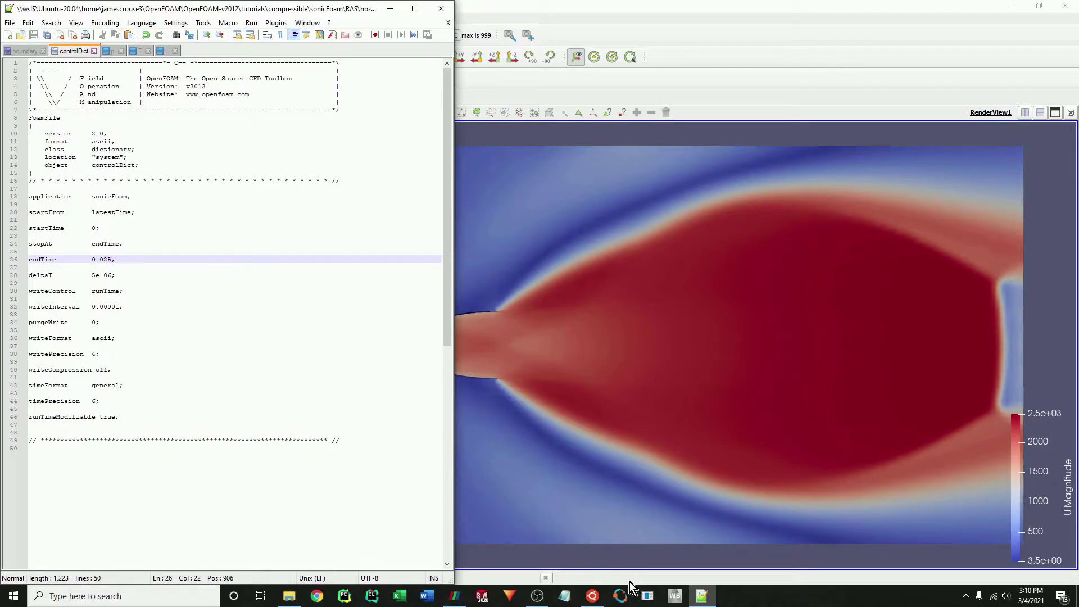
{"action": "left_click", "coordinate": [593, 596]}
Touch results.foam and restart sonicFoam from the latest time until it ends at 0.025
{"action": "left_click", "coordinate": [963, 572]}
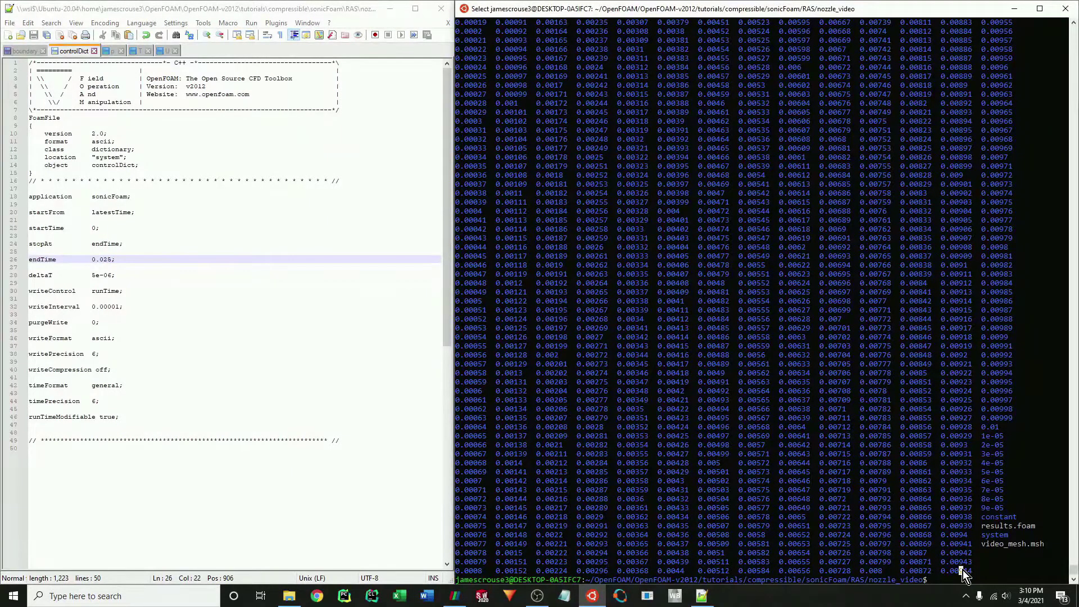
{"action": "type", "text": "touch results.foam"}
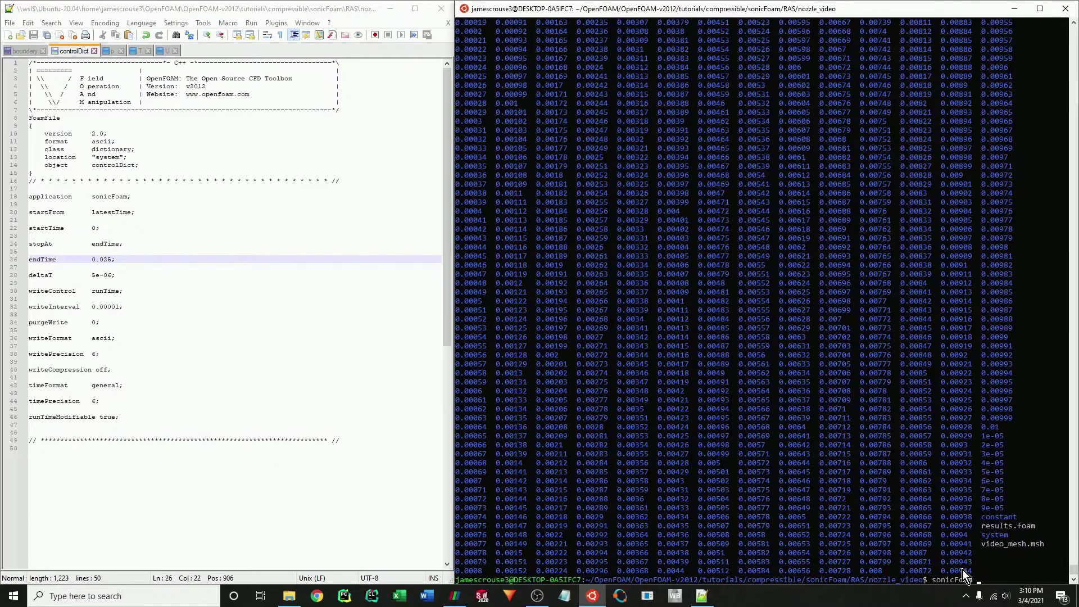
{"action": "key", "text": "Return"}
{"action": "left_click", "coordinate": [712, 446]}
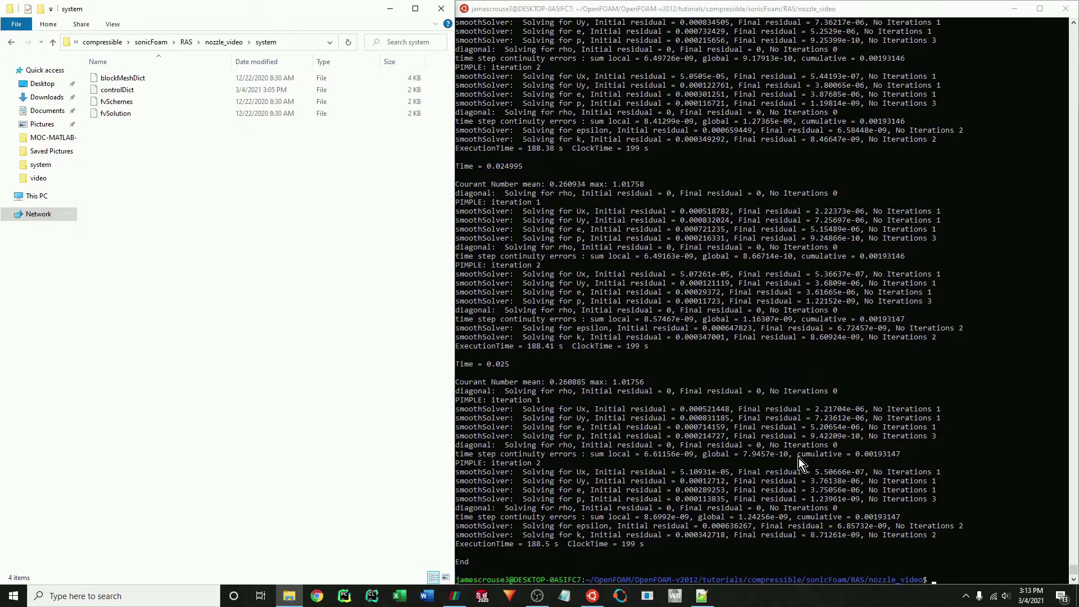
Touch results.foam again and list the case folder's time directories with ls
{"action": "left_click", "coordinate": [945, 497]}
{"action": "type", "text": "ls"}
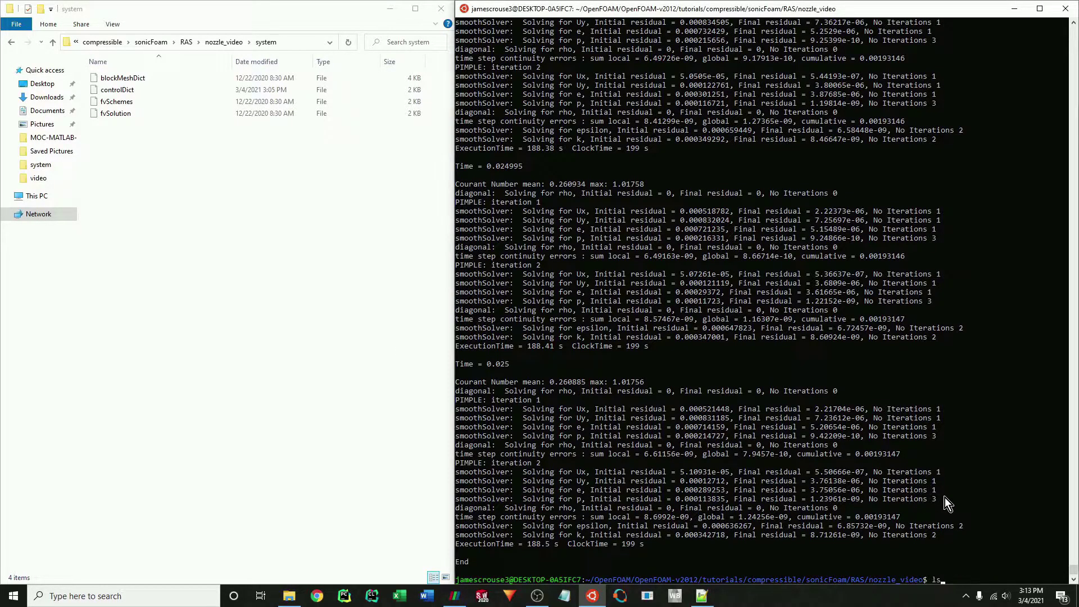
{"action": "key", "text": "BackSpace"}
{"action": "key", "text": "BackSpace"}
{"action": "type", "text": "touch results.foam"}
{"action": "key", "text": "Return"}
{"action": "type", "text": "ls"}
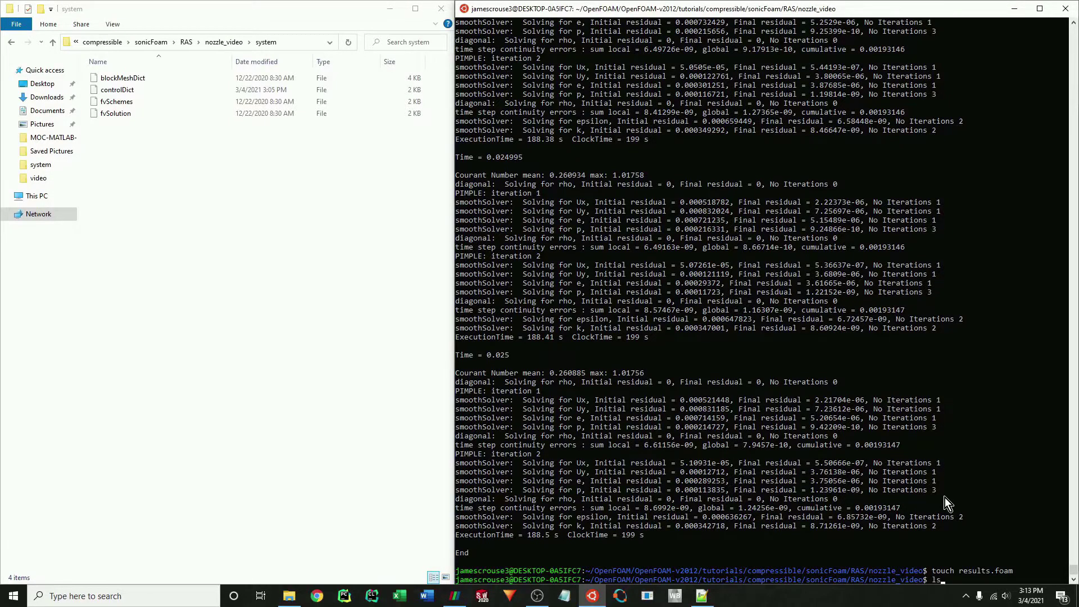
{"action": "key", "text": "Return"}
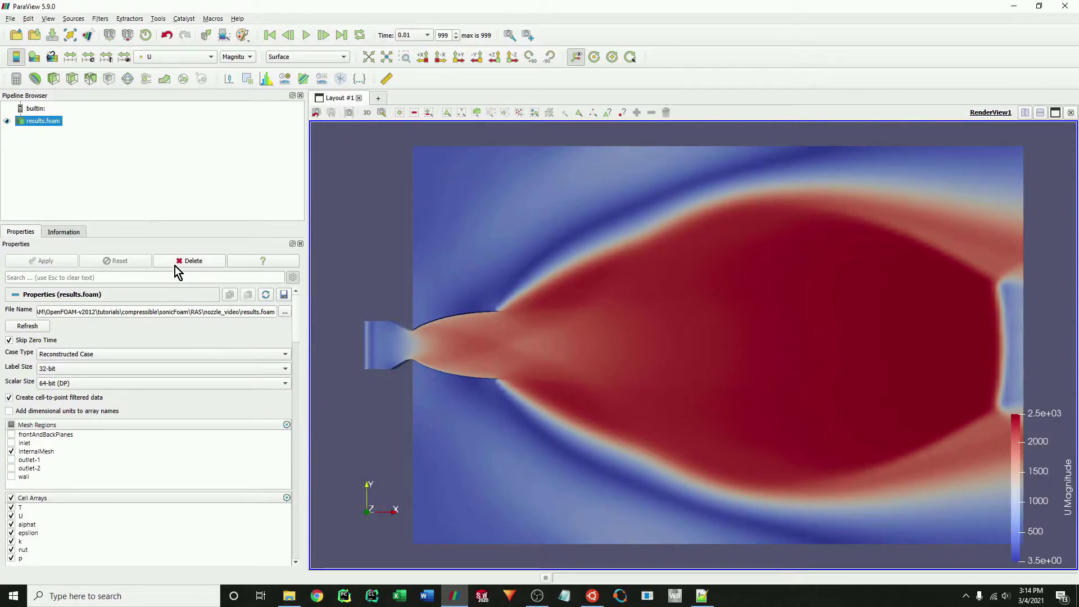
Delete the old results.foam, reopen it from nozzle_video and apply to load steps to 0.025
{"action": "left_click", "coordinate": [174, 264]}
{"action": "left_click", "coordinate": [16, 36]}
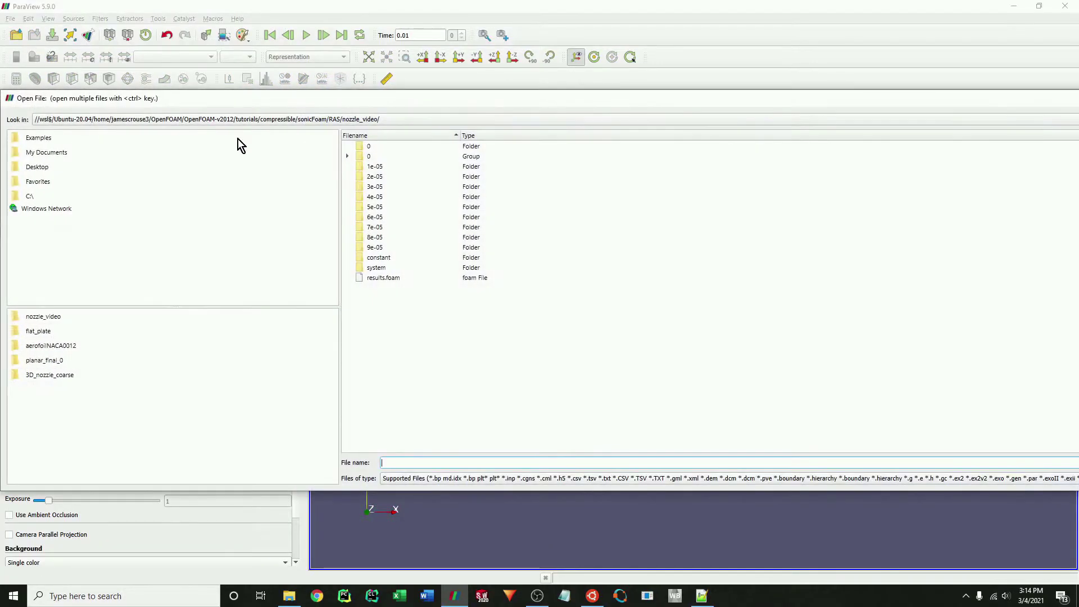
{"action": "double_click", "coordinate": [379, 282]}
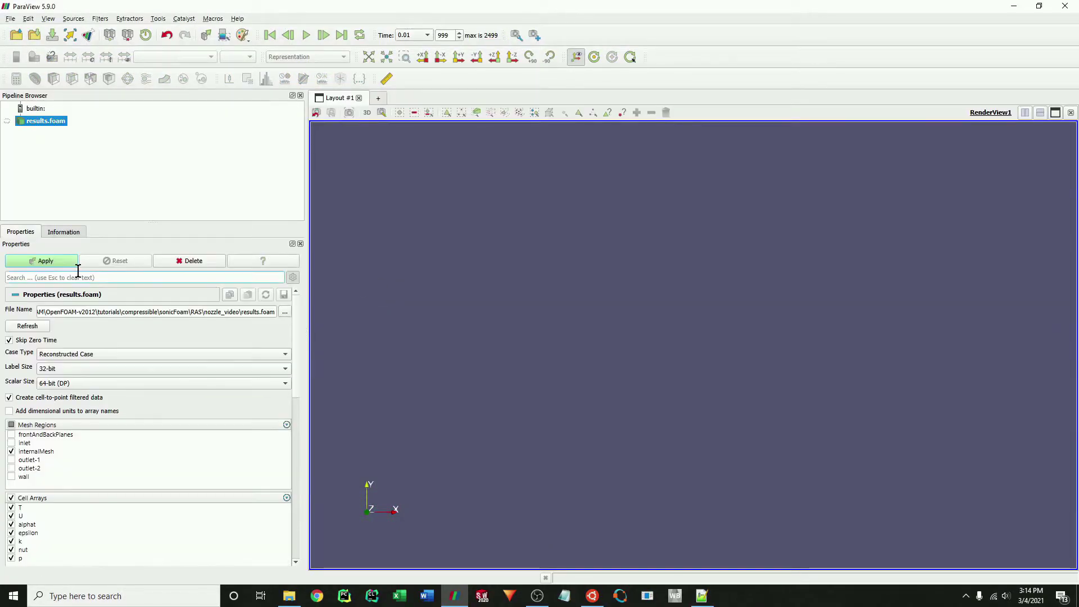
{"action": "left_click", "coordinate": [48, 263]}
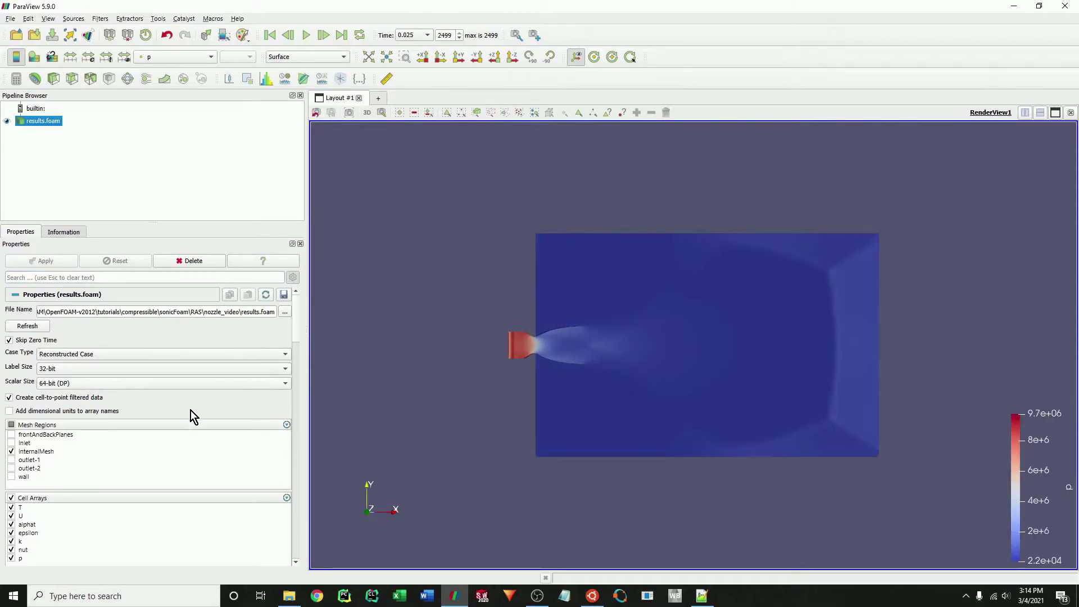
Colour the pressure field p with the Jet rainbow preset
{"action": "scroll", "coordinate": [160, 410], "scroll_direction": "down", "scroll_amount": 4}
{"action": "scroll", "coordinate": [163, 418], "scroll_direction": "down", "scroll_amount": 4}
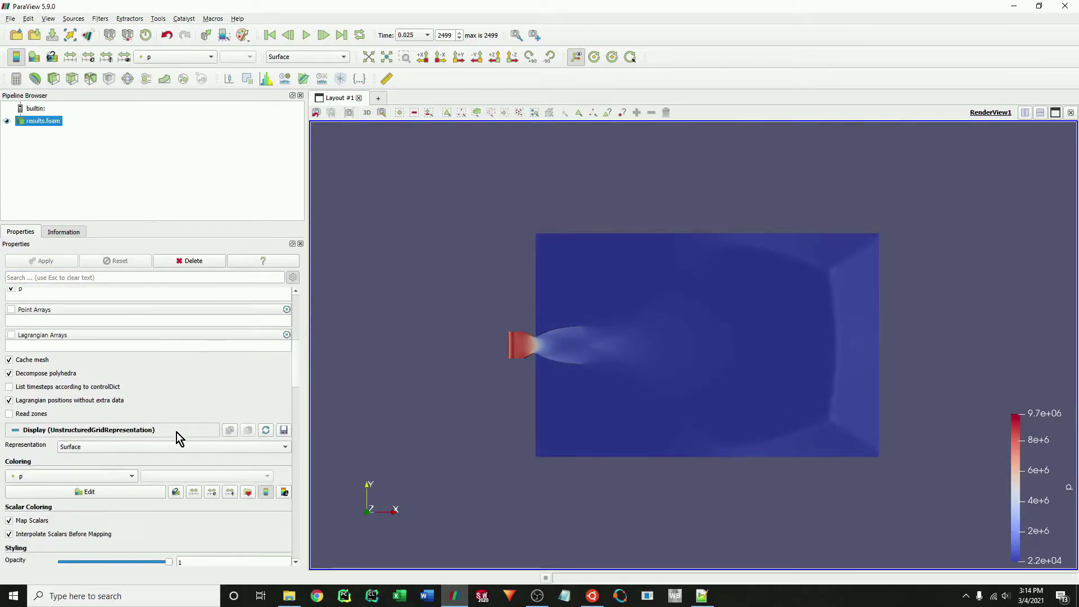
{"action": "left_click", "coordinate": [264, 493]}
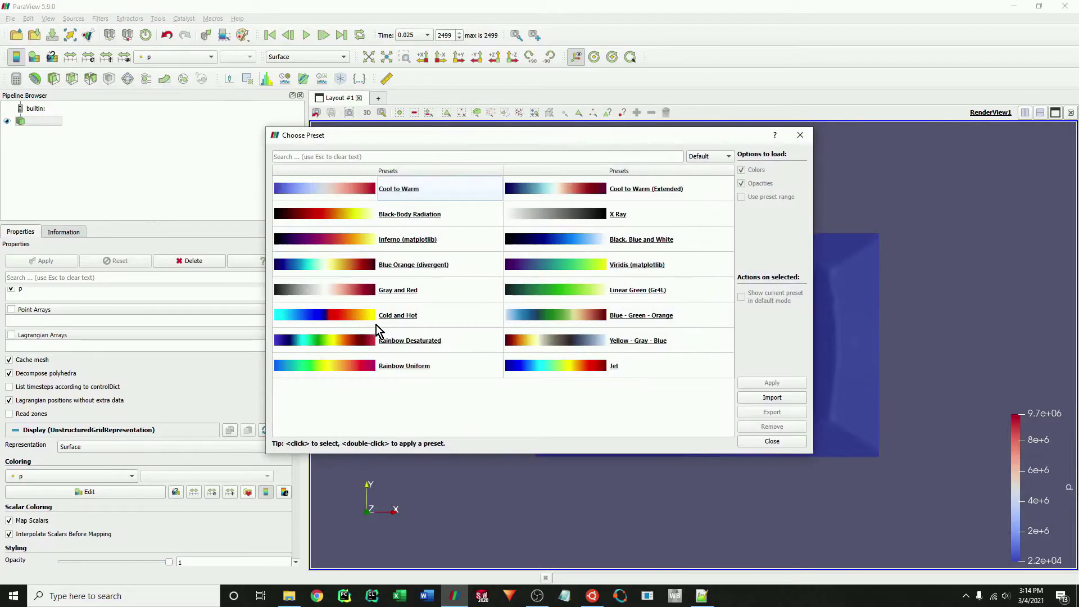
{"action": "left_click", "coordinate": [376, 324]}
{"action": "double_click", "coordinate": [405, 390]}
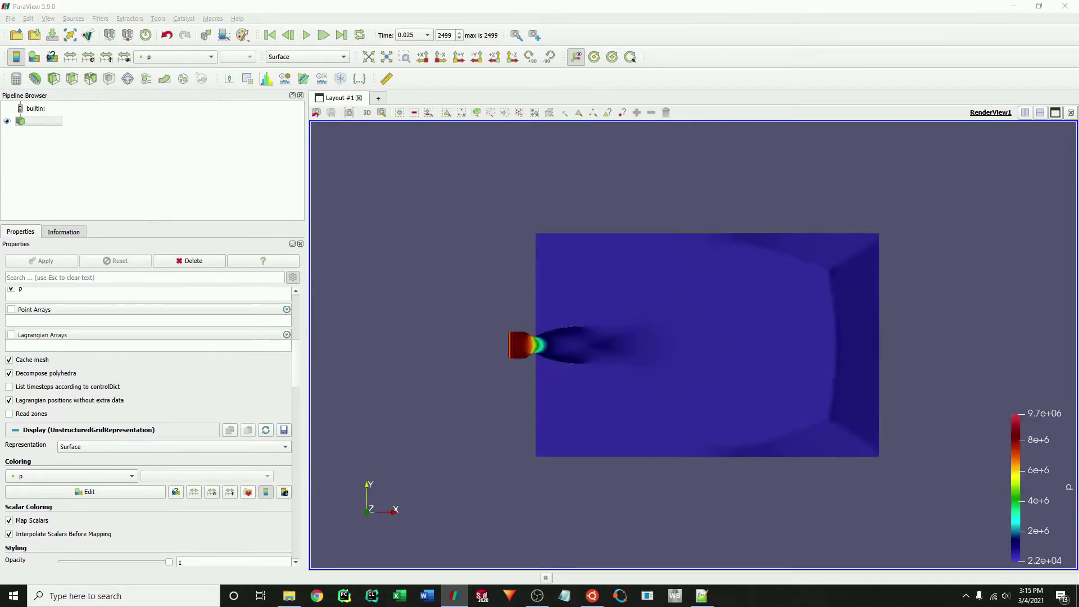
{"action": "left_click", "coordinate": [10, 19]}
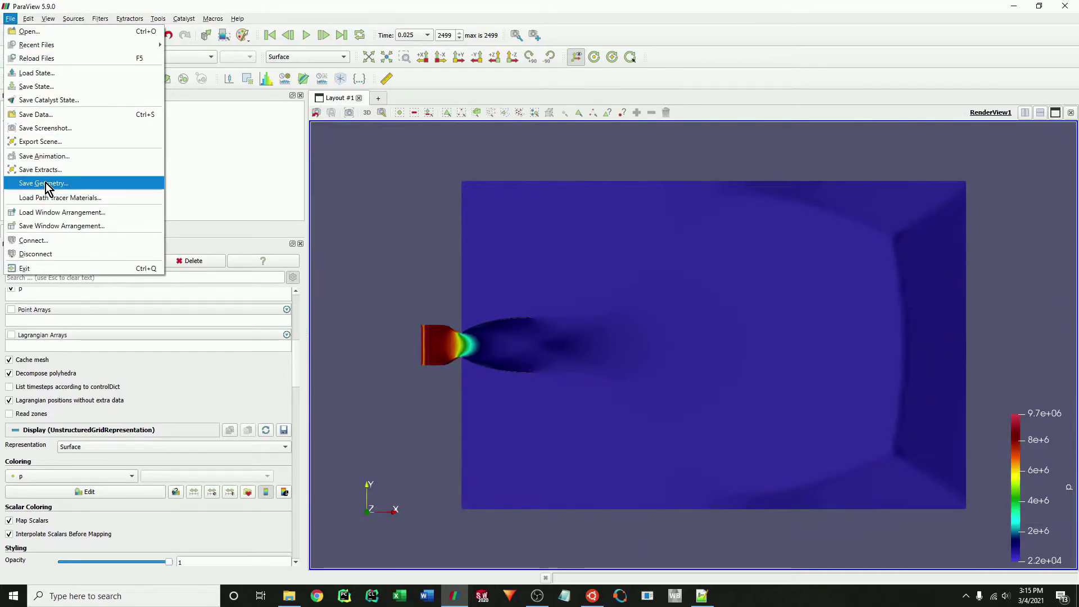
From Save Animation, create a video_anim folder in Desktop/Video_Converter
{"action": "left_click", "coordinate": [53, 155]}
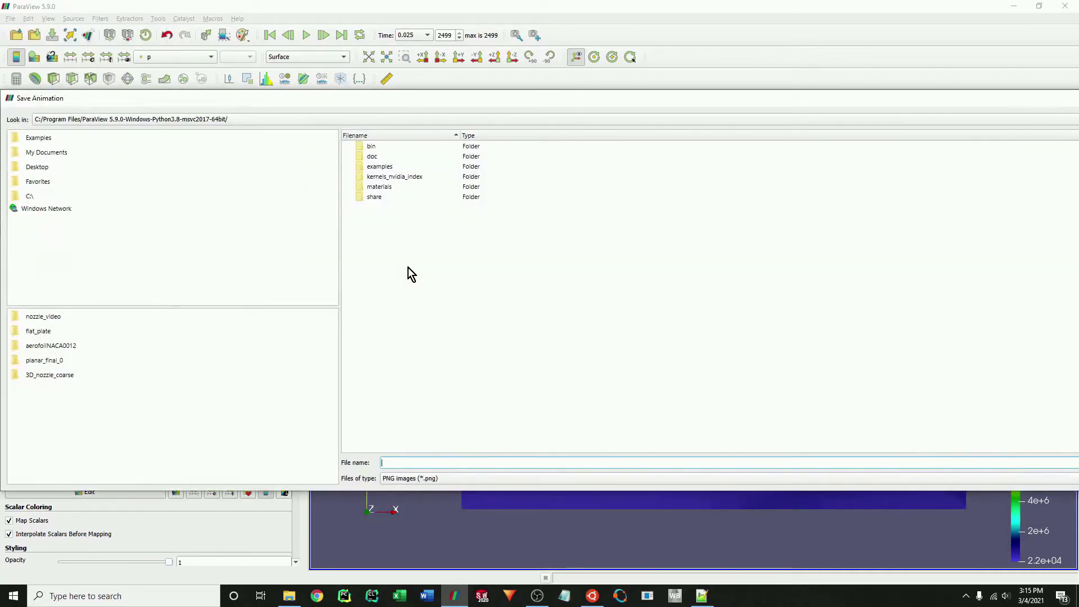
{"action": "left_click", "coordinate": [83, 164]}
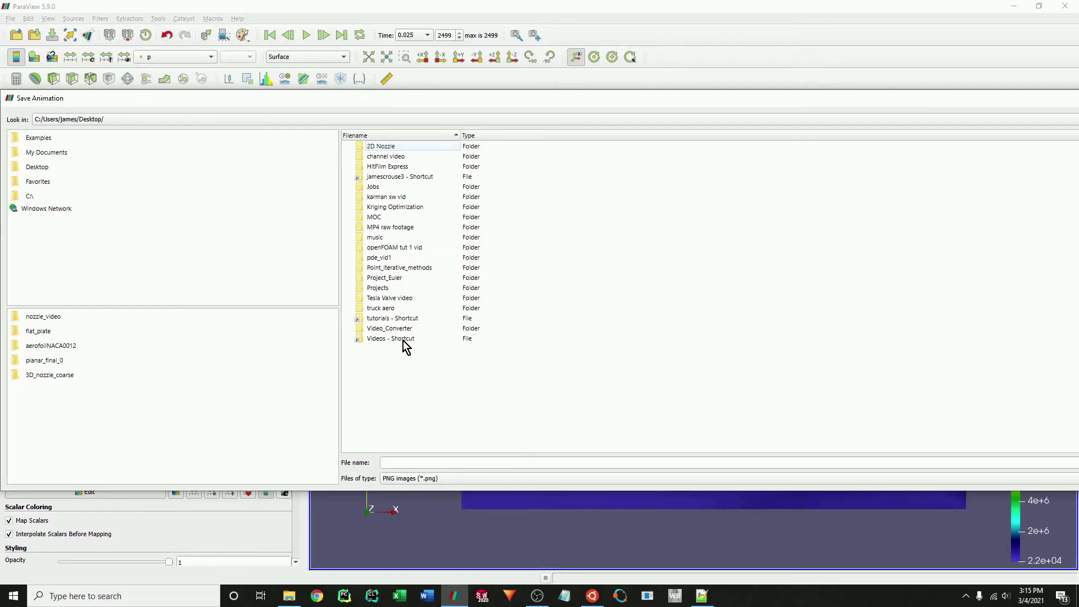
{"action": "double_click", "coordinate": [405, 329]}
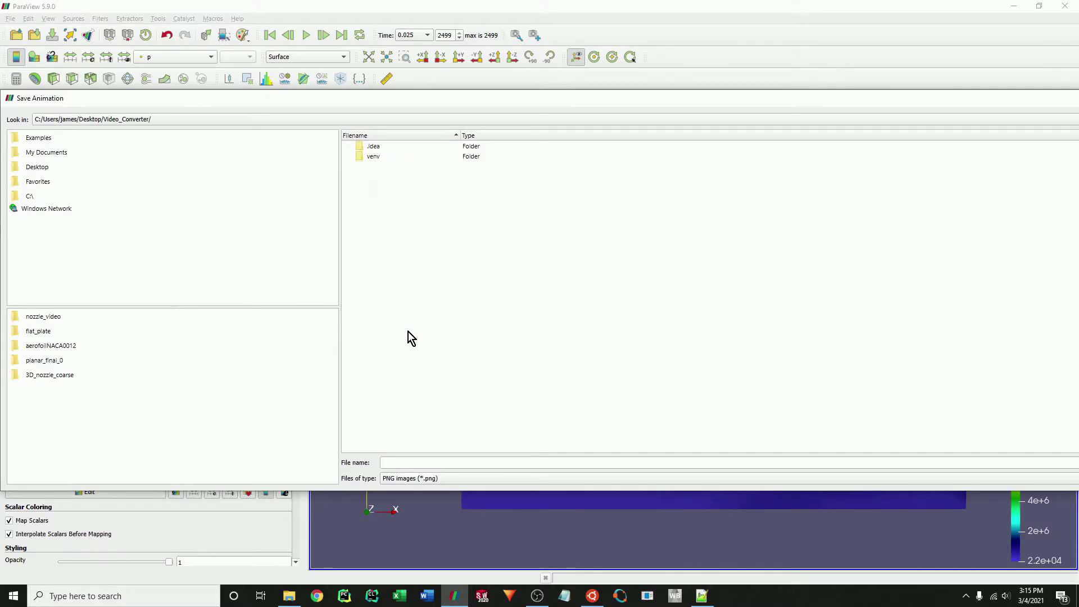
{"action": "right_click", "coordinate": [396, 238]}
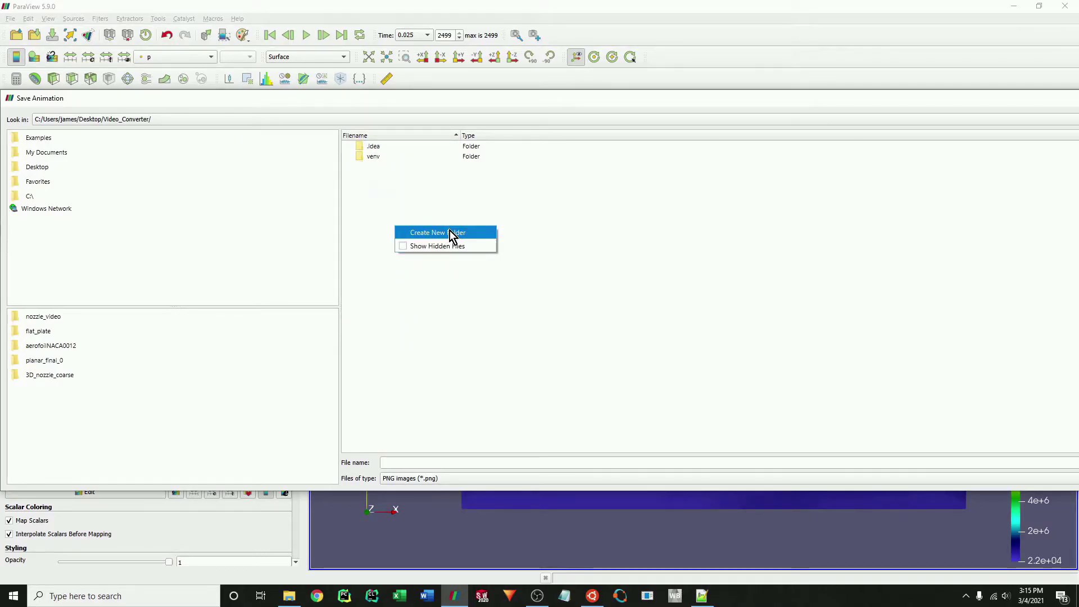
{"action": "left_click", "coordinate": [453, 233]}
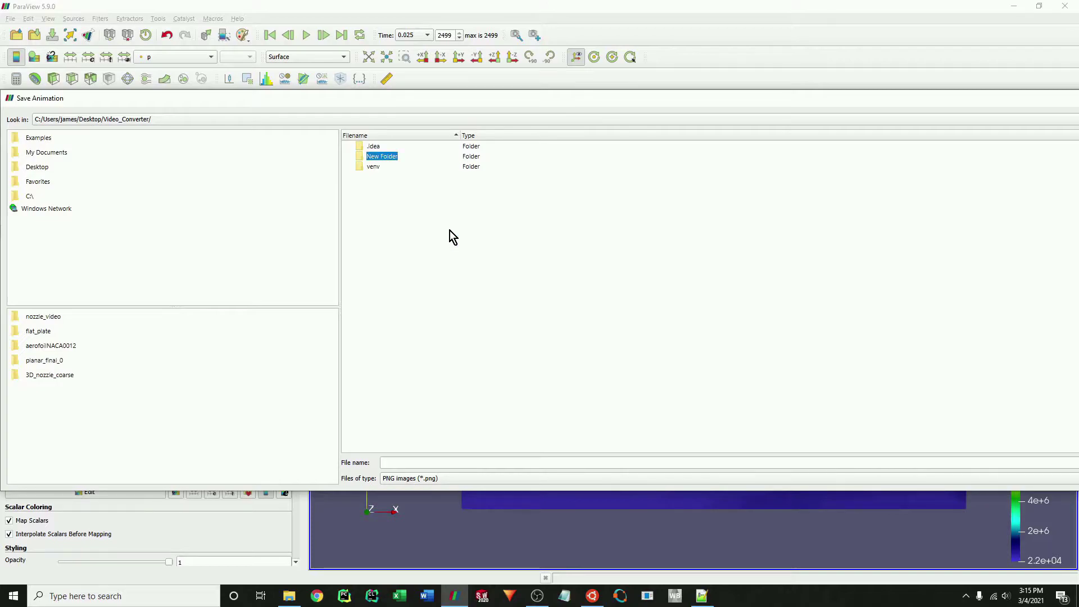
{"action": "type", "text": "video_anim"}
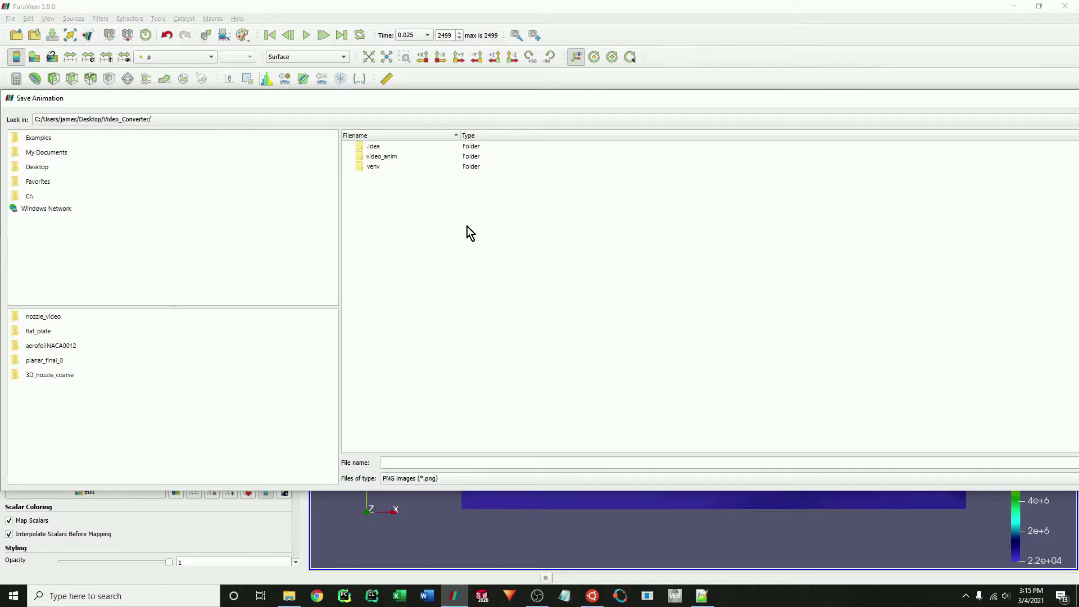
{"action": "left_click", "coordinate": [395, 215]}
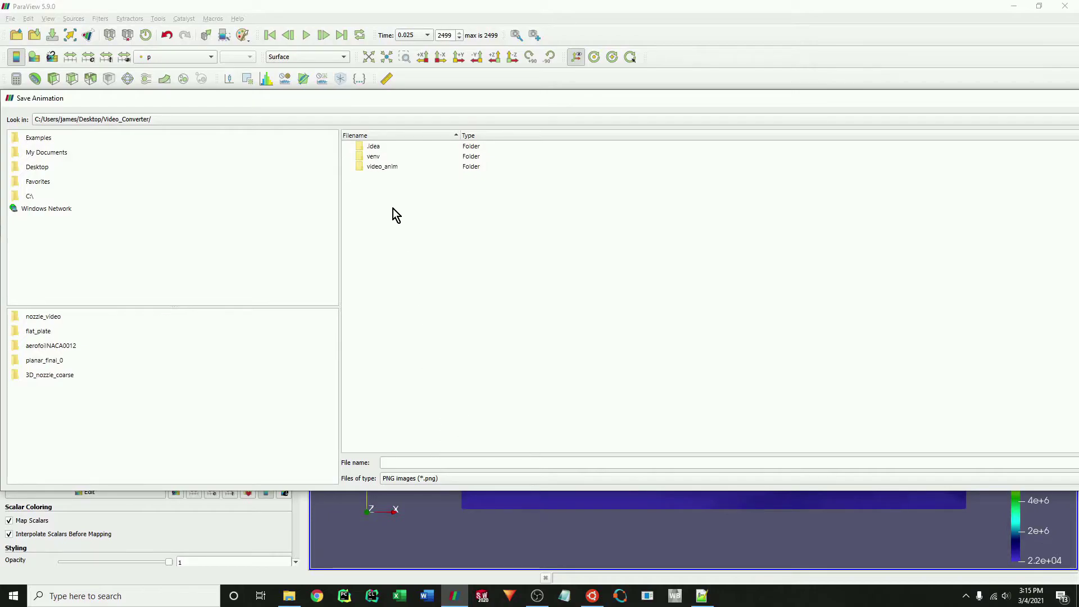
Save the animation frames inside video_anim under the file name img
{"action": "double_click", "coordinate": [389, 168]}
{"action": "left_click", "coordinate": [509, 460]}
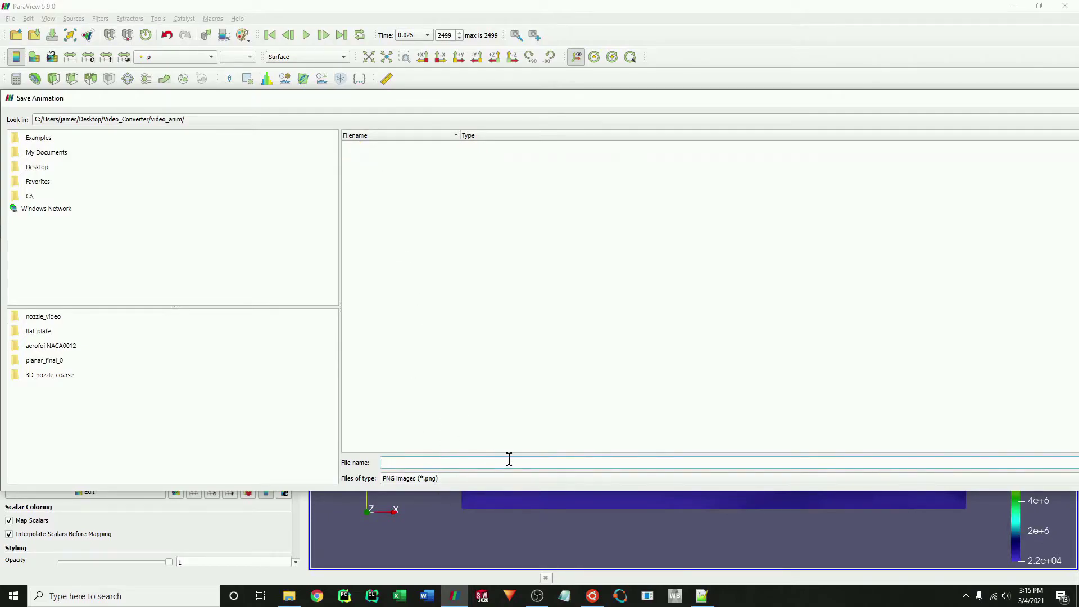
{"action": "type", "text": "img"}
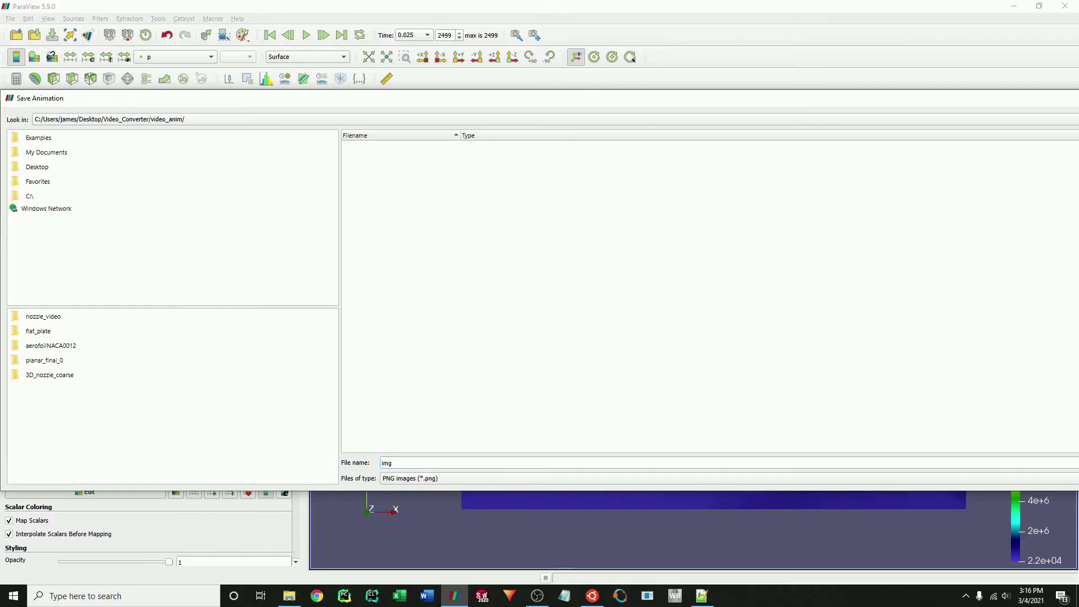
{"action": "key", "text": "Return"}
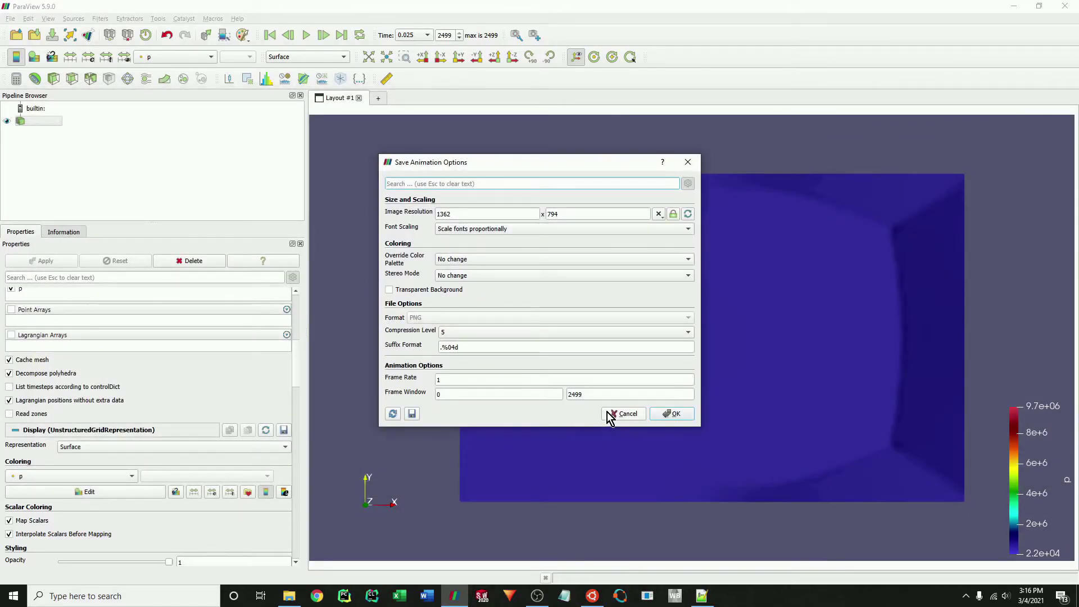